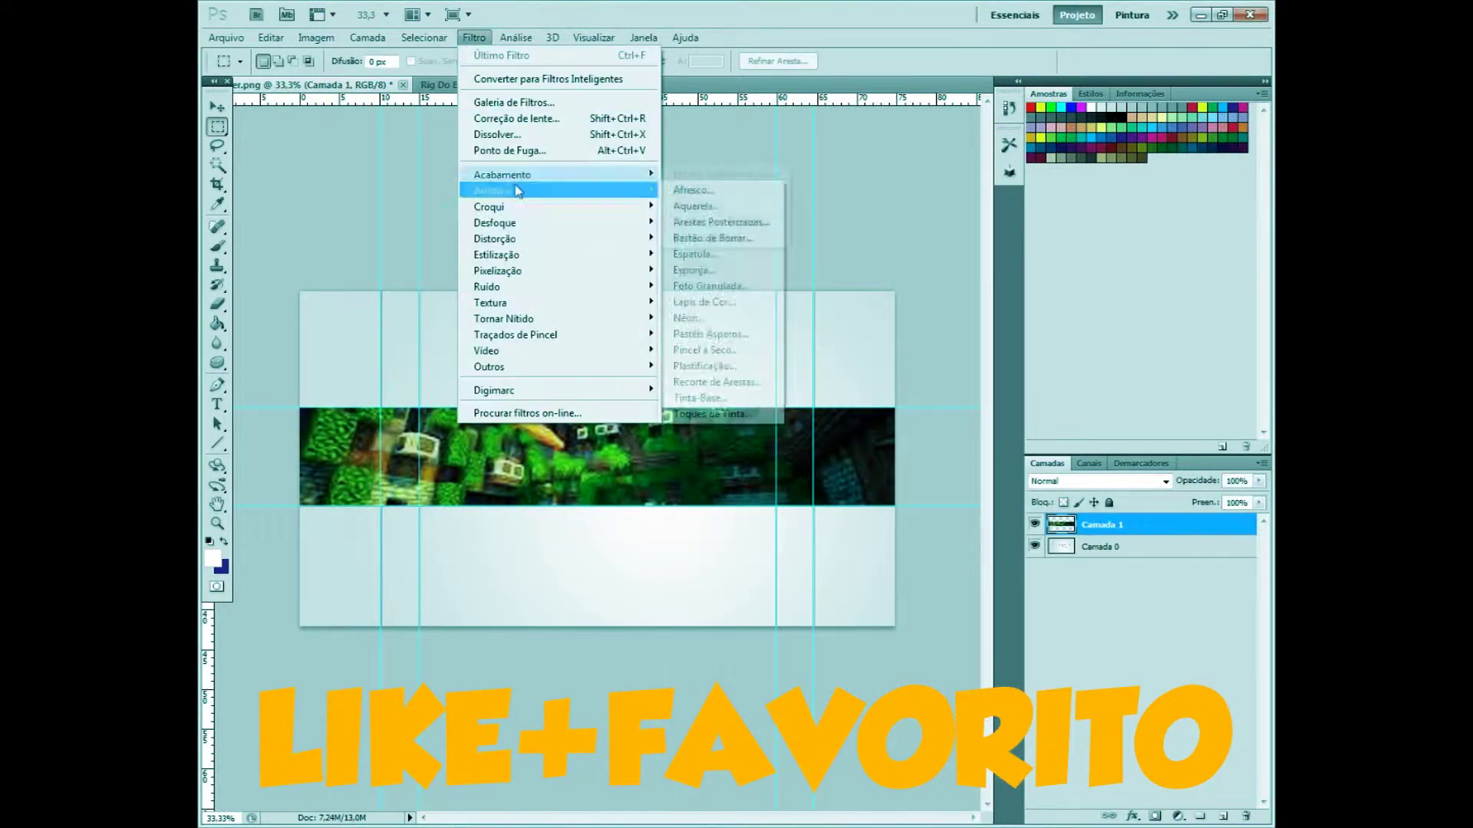
click(775, 280)
click(971, 224)
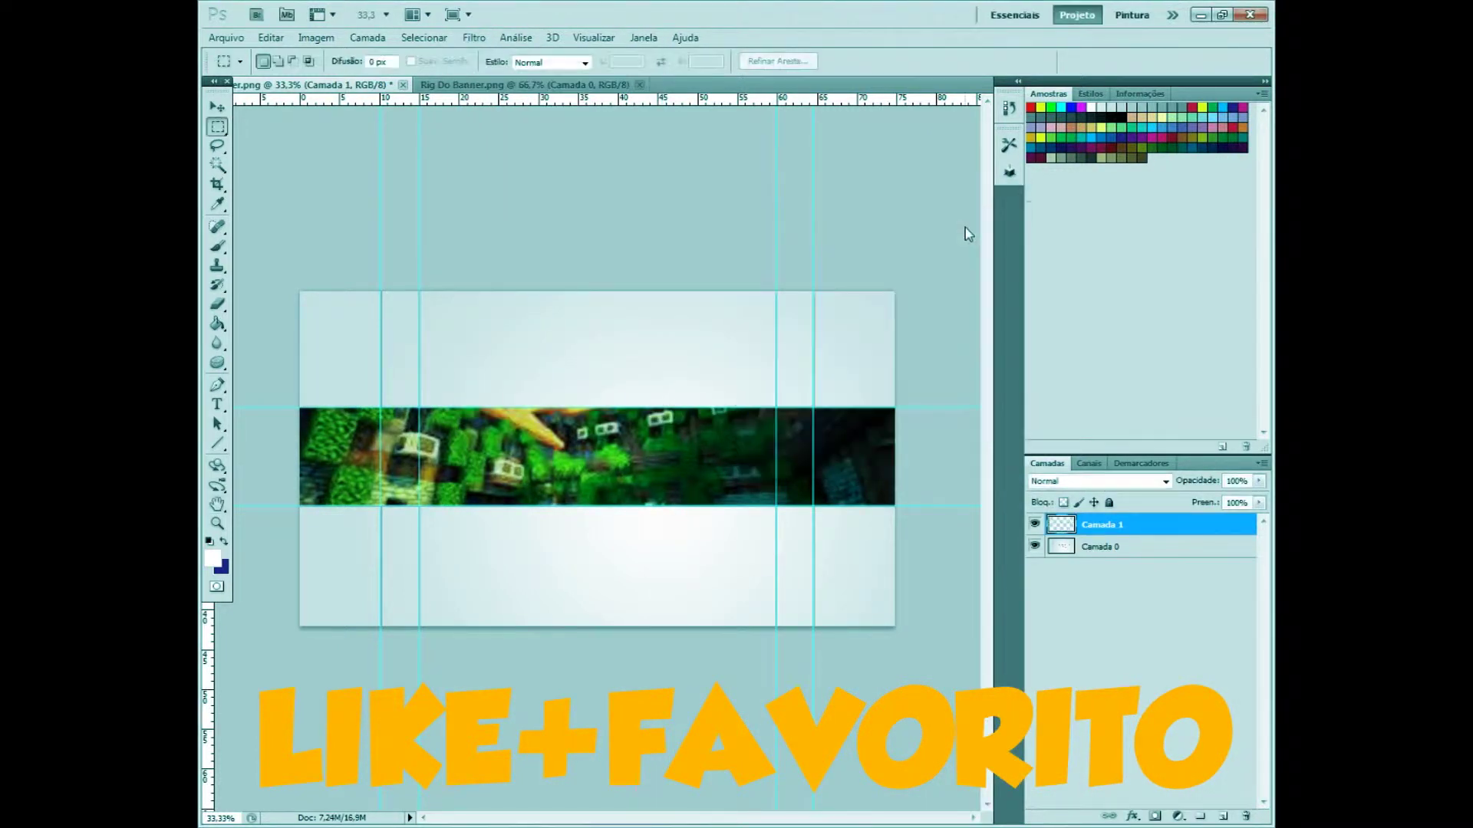
Step: Open the Logo para banners.png image as a separate document
key(ctrl+plus)
key(ctrl+o)
click(764, 139)
click(617, 237)
double_click(595, 224)
scroll(774, 307, down, 3)
double_click(776, 360)
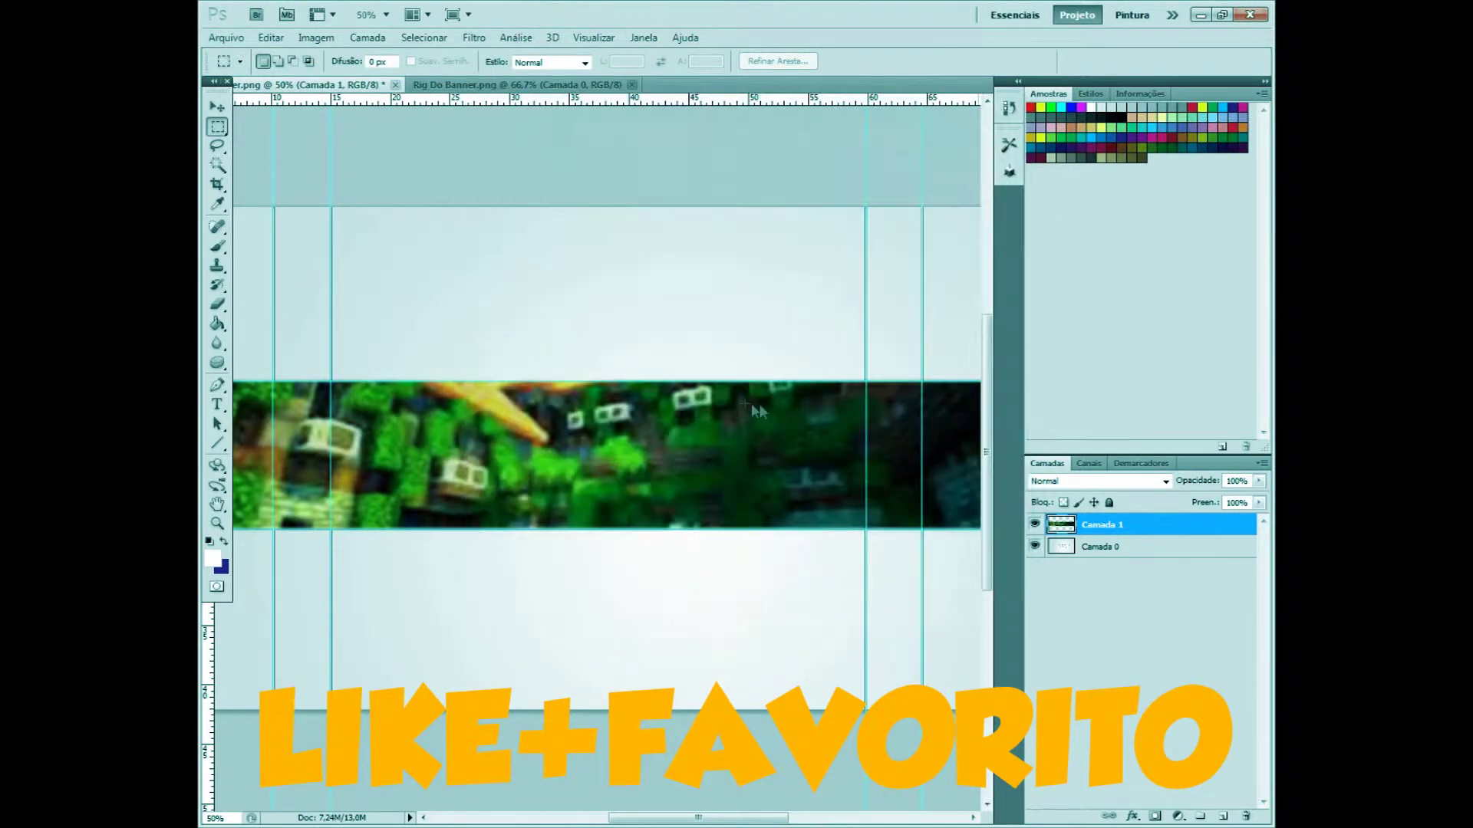
Step: Copy the entire logo image into the banner and place its layer behind the background strip
key(ctrl+a)
key(ctrl+c)
click(322, 84)
key(ctrl+v)
key(ctrl+bracketleft)
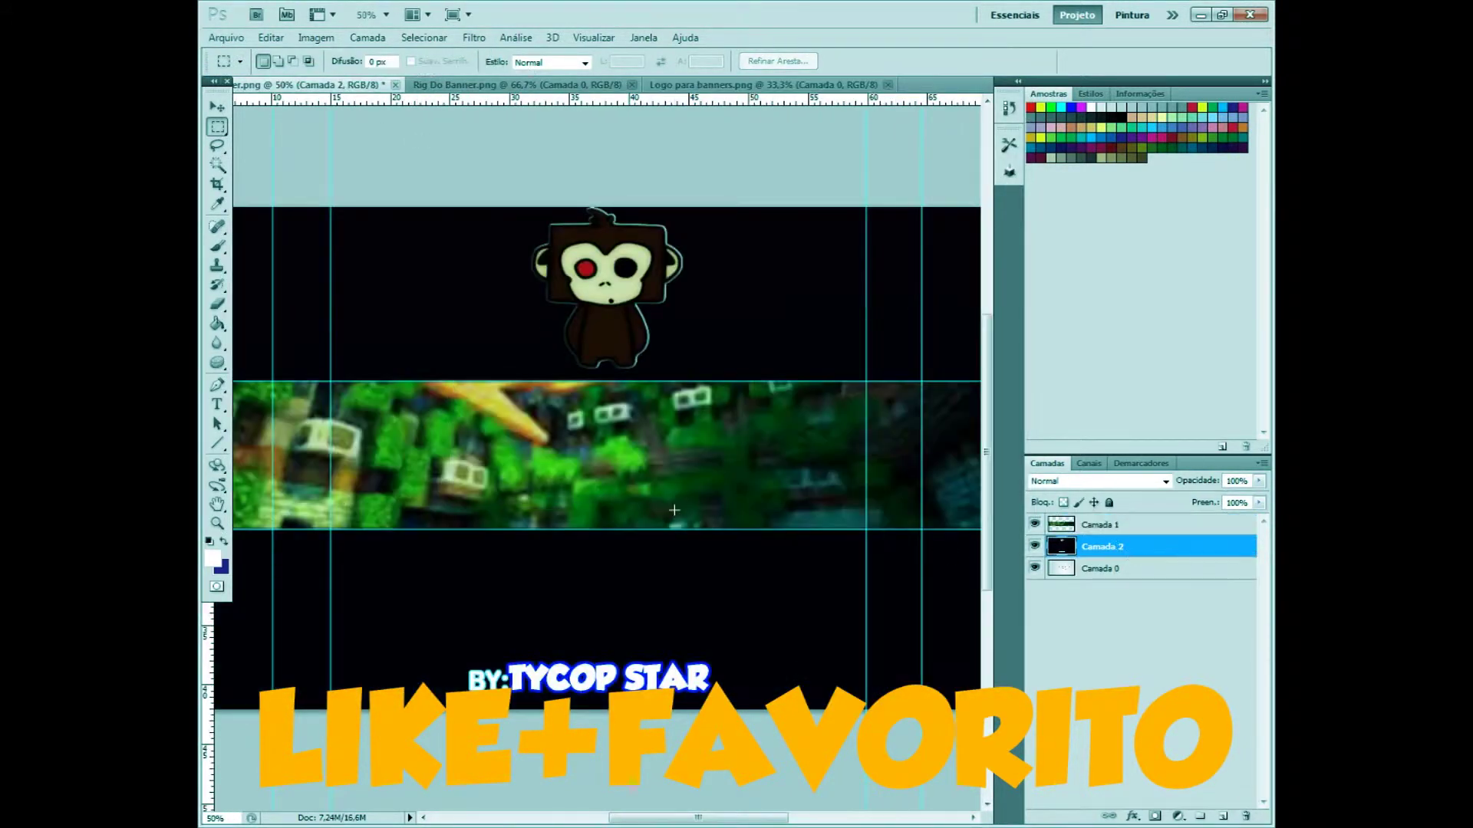
Step: Copy the character from Rig Do Banner.png into the banner as a layer above the background strip
key(ctrl+minus)
click(517, 84)
key(ctrl+shift+Tab)
key(ctrl+bracketright)
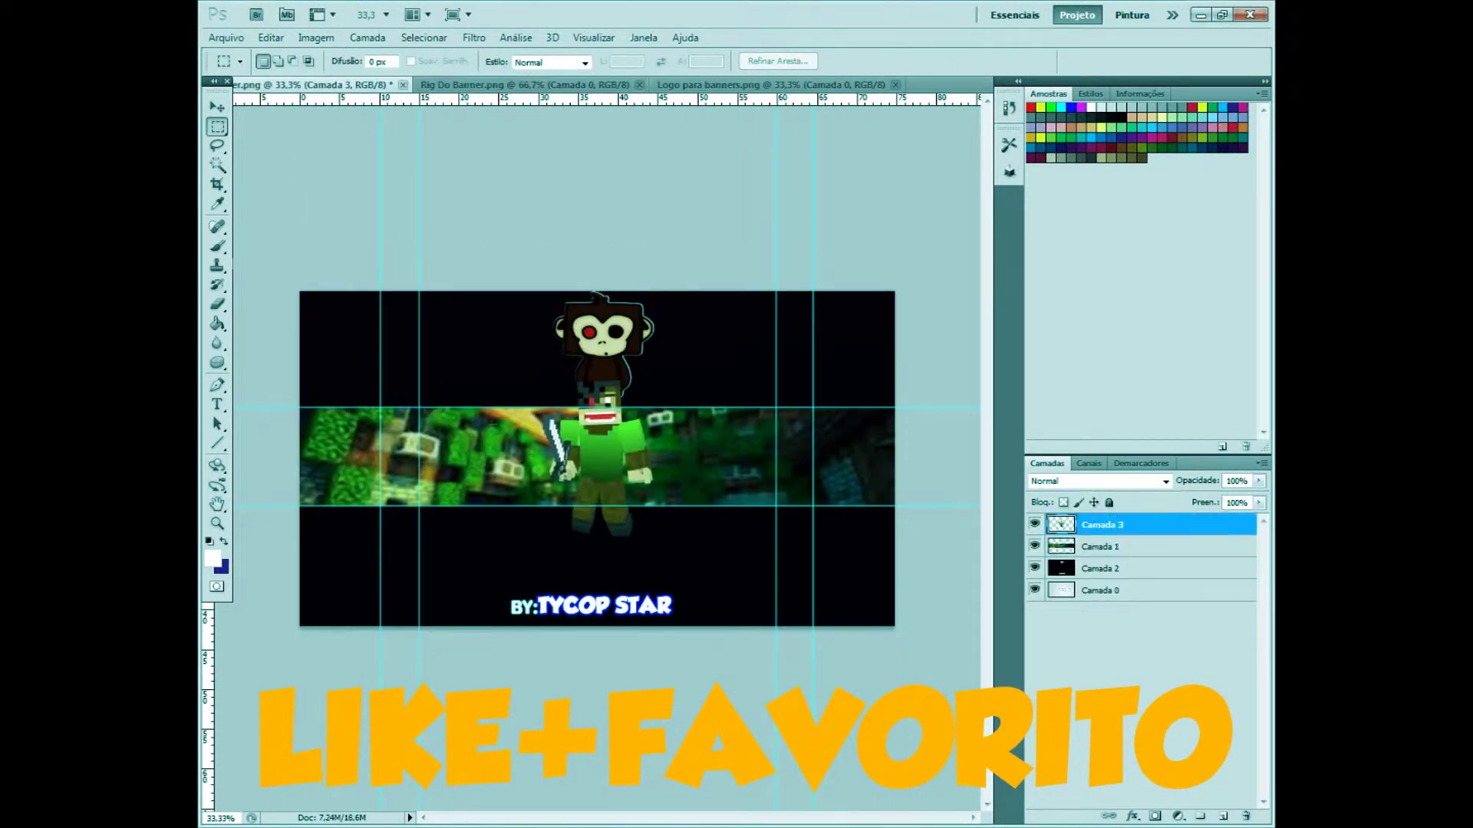
Step: Scale the green-shirted character to about 89% width and 81% height and place it near the strip's right inner guide
key(ctrl+t)
drag(610, 460, 564, 491)
drag(587, 430, 550, 458)
drag(519, 541, 519, 496)
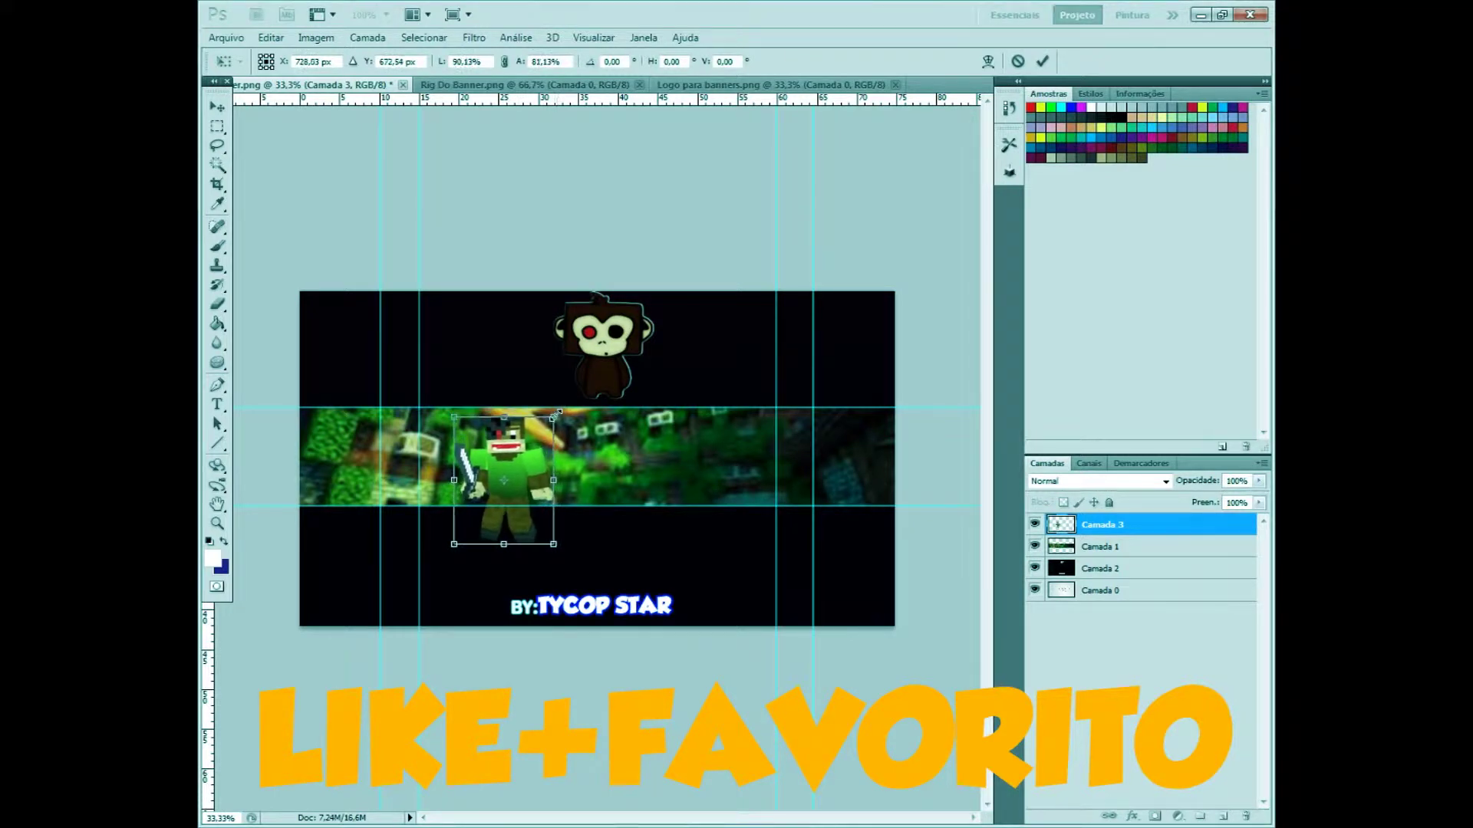
drag(538, 526, 761, 520)
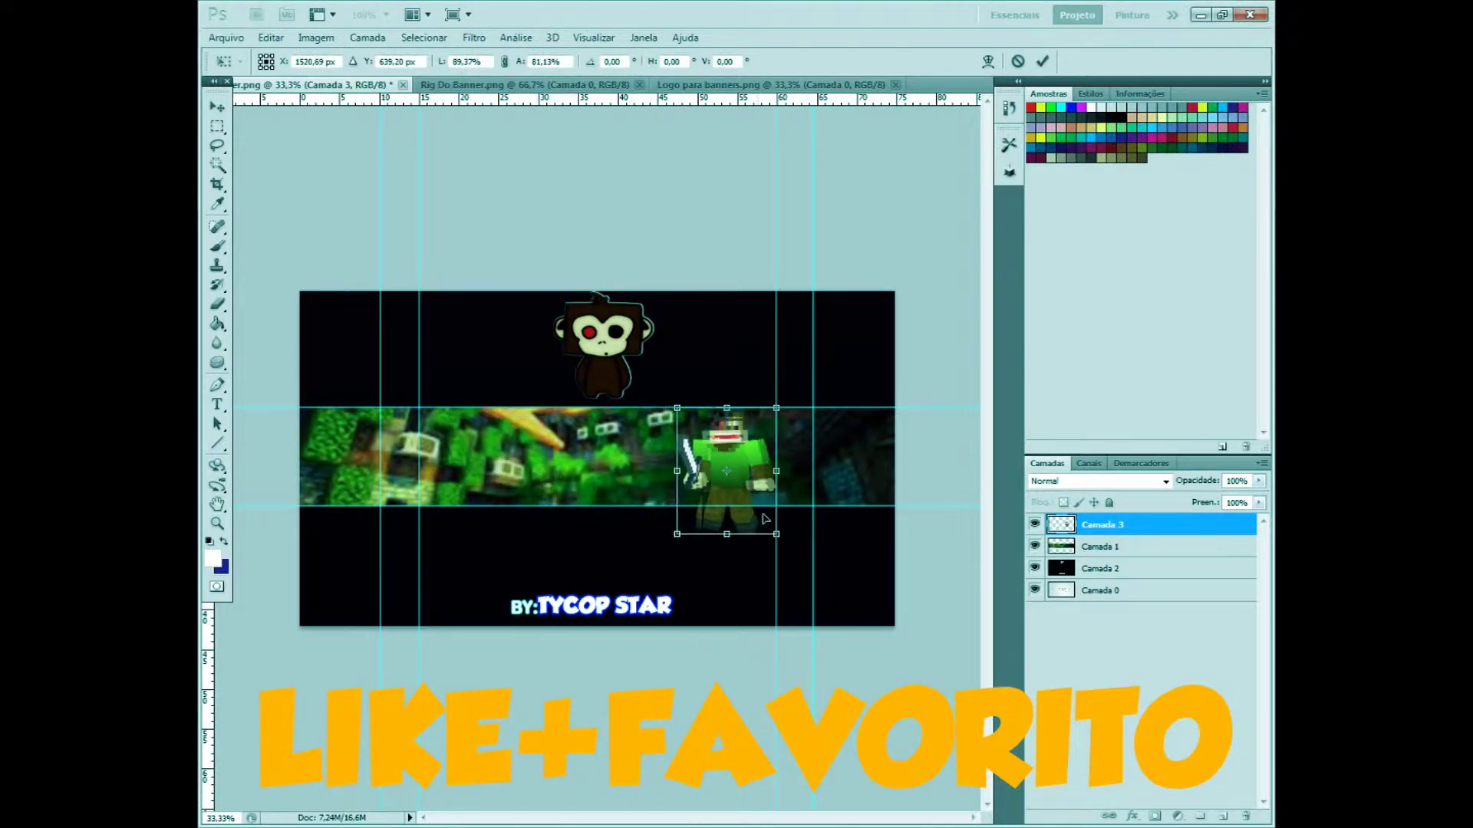
key(m)
key(Return)
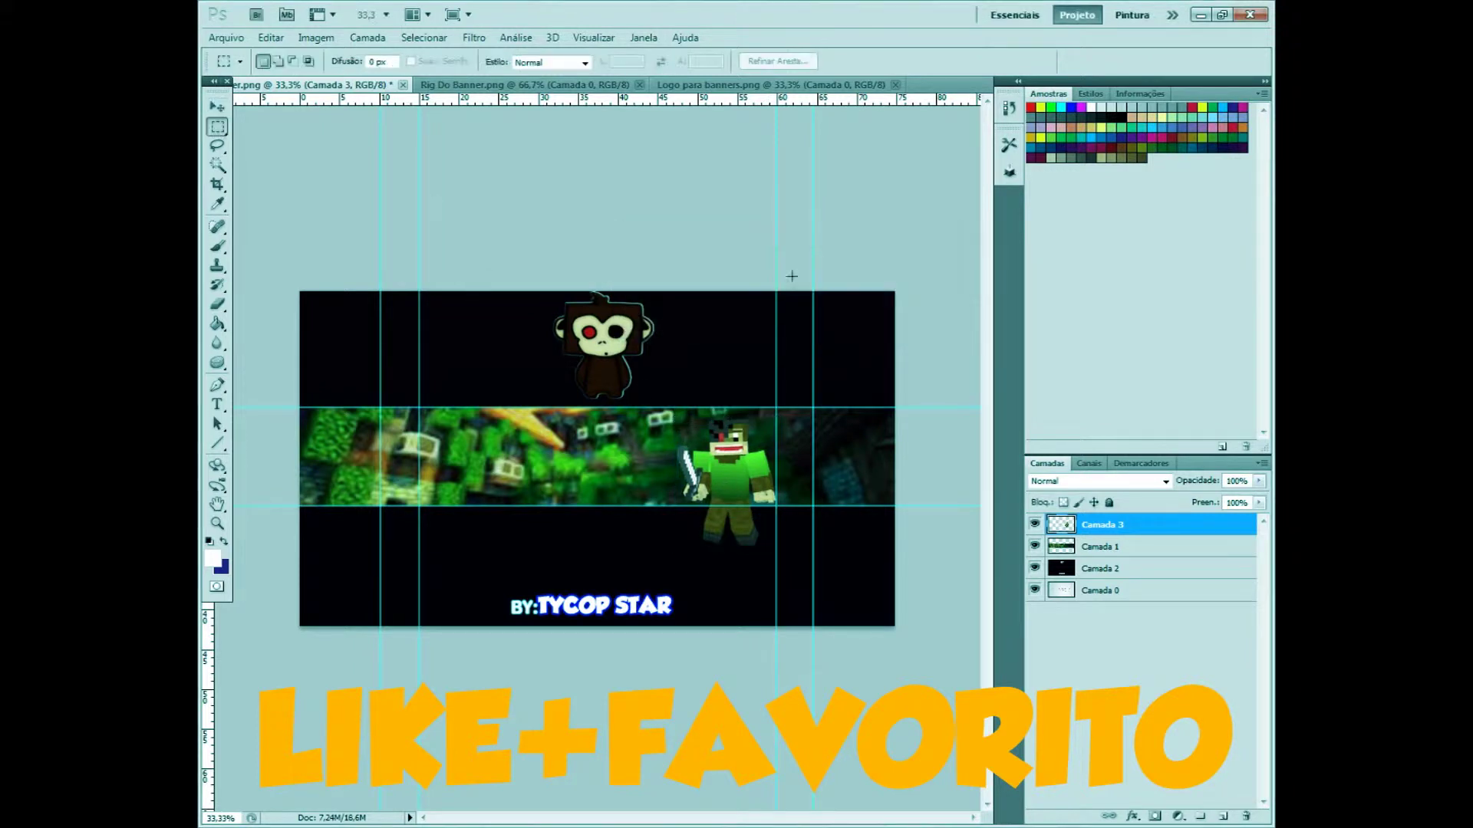
Step: Close the rig and logo documents and open the Text para banner image from the imagens folder
key(ctrl+plus)
key(ctrl+Tab)
key(ctrl+Tab)
key(ctrl+Tab)
key(ctrl+o)
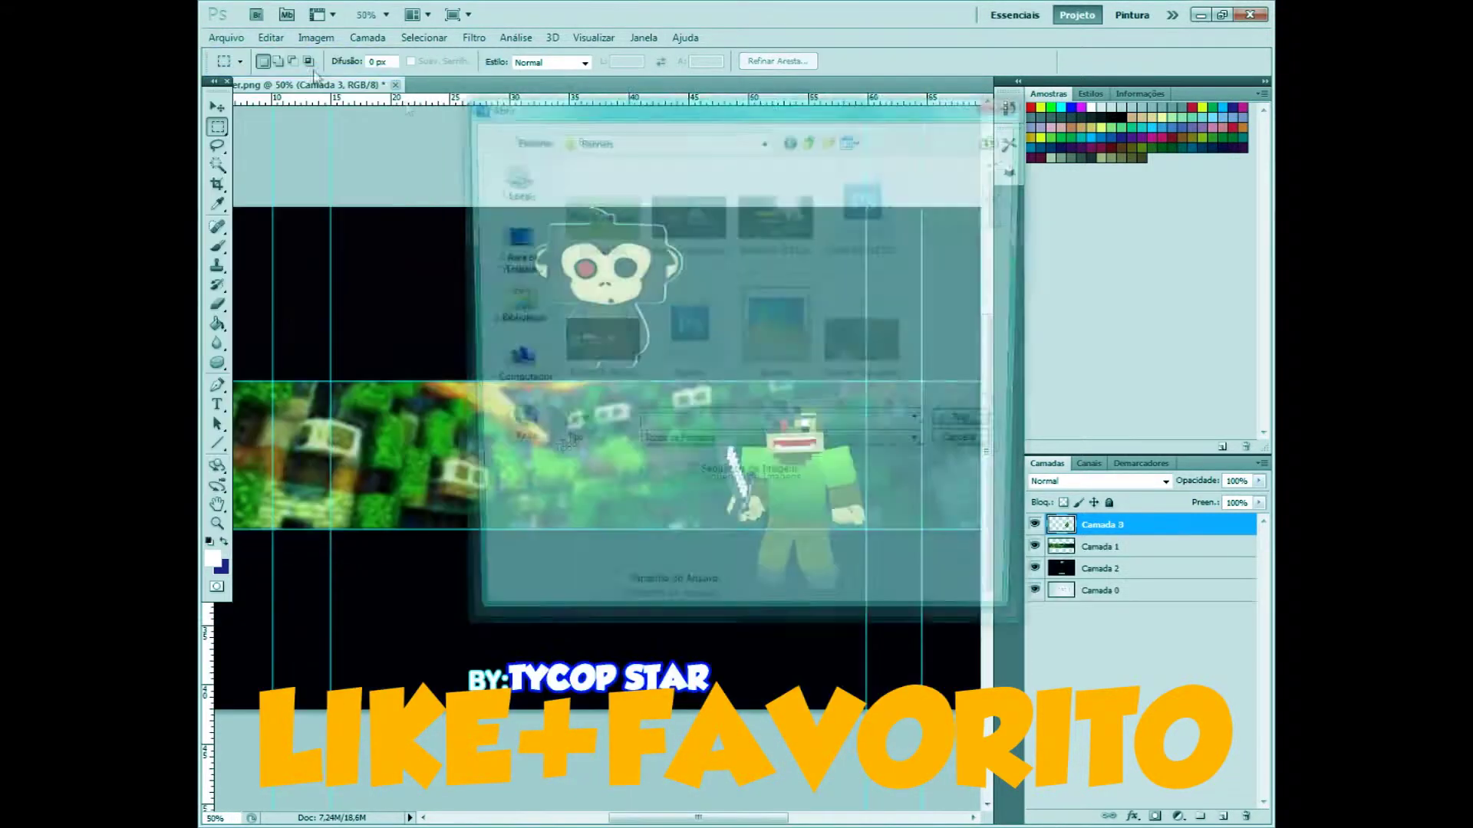
click(587, 139)
click(587, 239)
scroll(870, 302, down, 1)
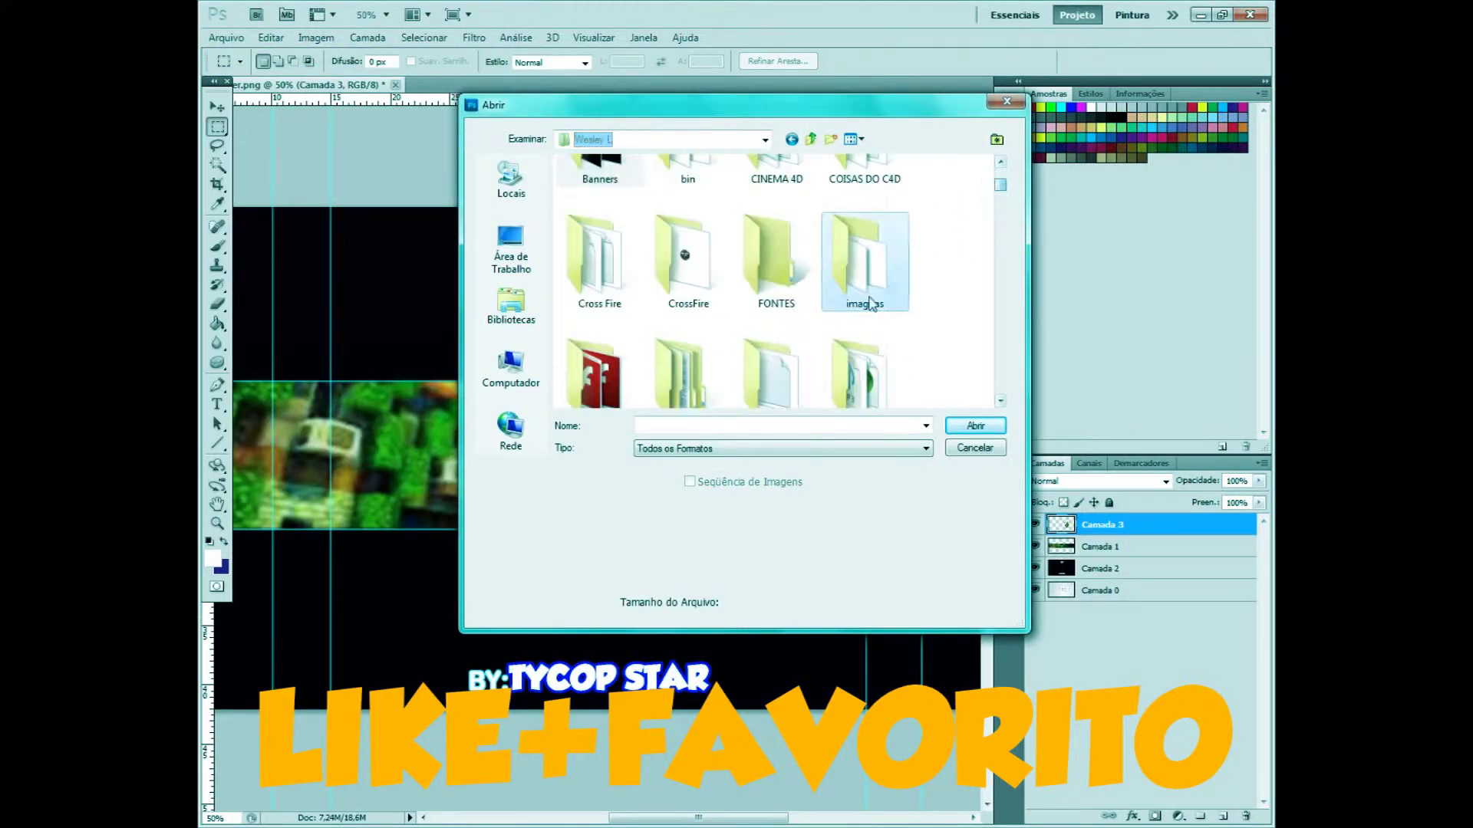
double_click(864, 261)
scroll(775, 280, down, 2)
click(595, 270)
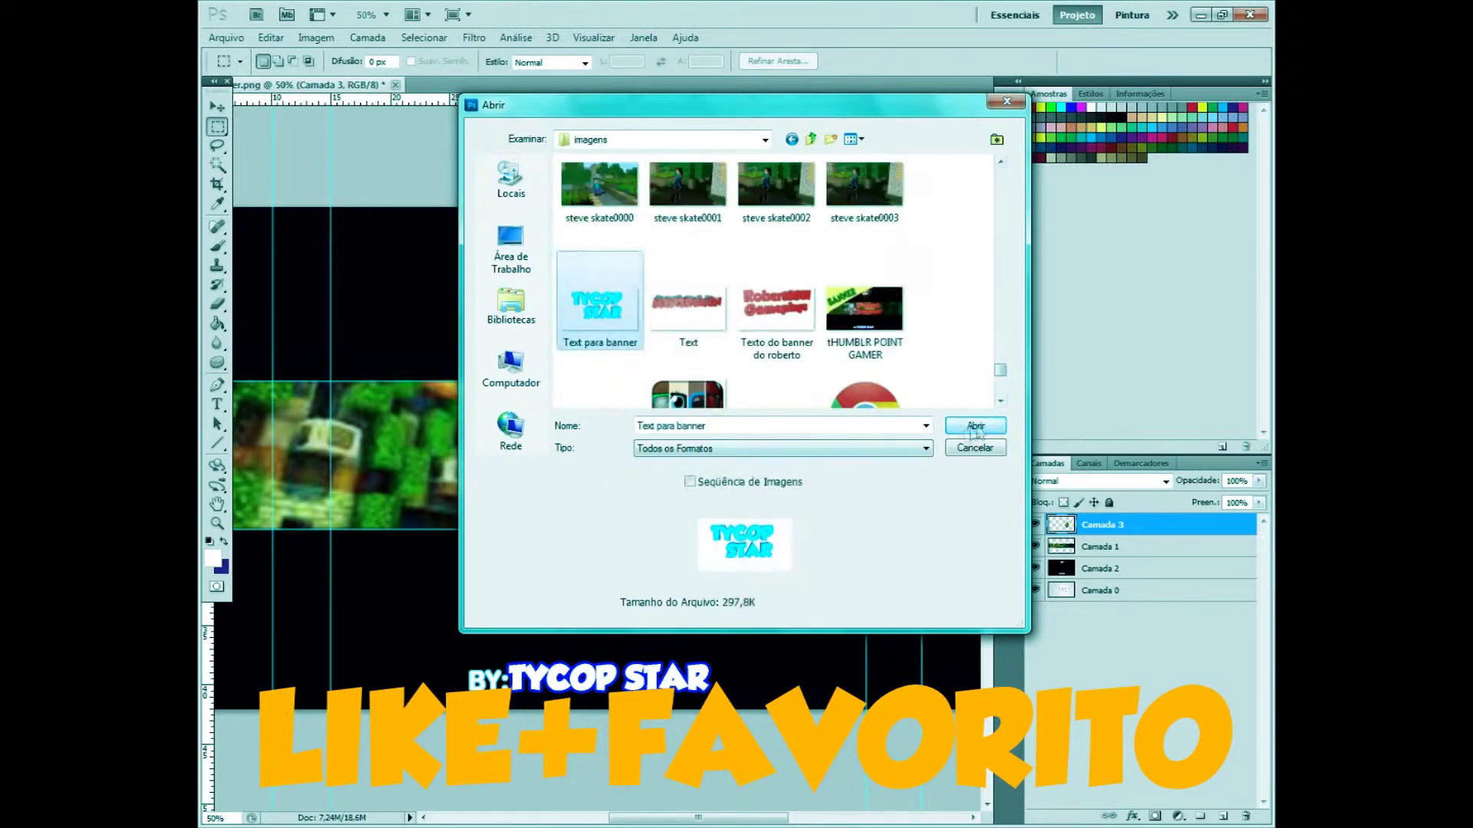
click(975, 425)
Step: Select the TYCOP STAR lettering in Text para banner.png and copy it into the banner as a new layer
click(218, 146)
drag(280, 402, 376, 257)
key(ctrl+c)
key(ctrl+Tab)
key(ctrl+v)
Step: Scale the TYCOP STAR lettering to about 80% width and 52% height and fit it in the strip beside the character
key(ctrl+t)
drag(982, 556, 709, 564)
drag(605, 512, 573, 452)
drag(717, 505, 761, 513)
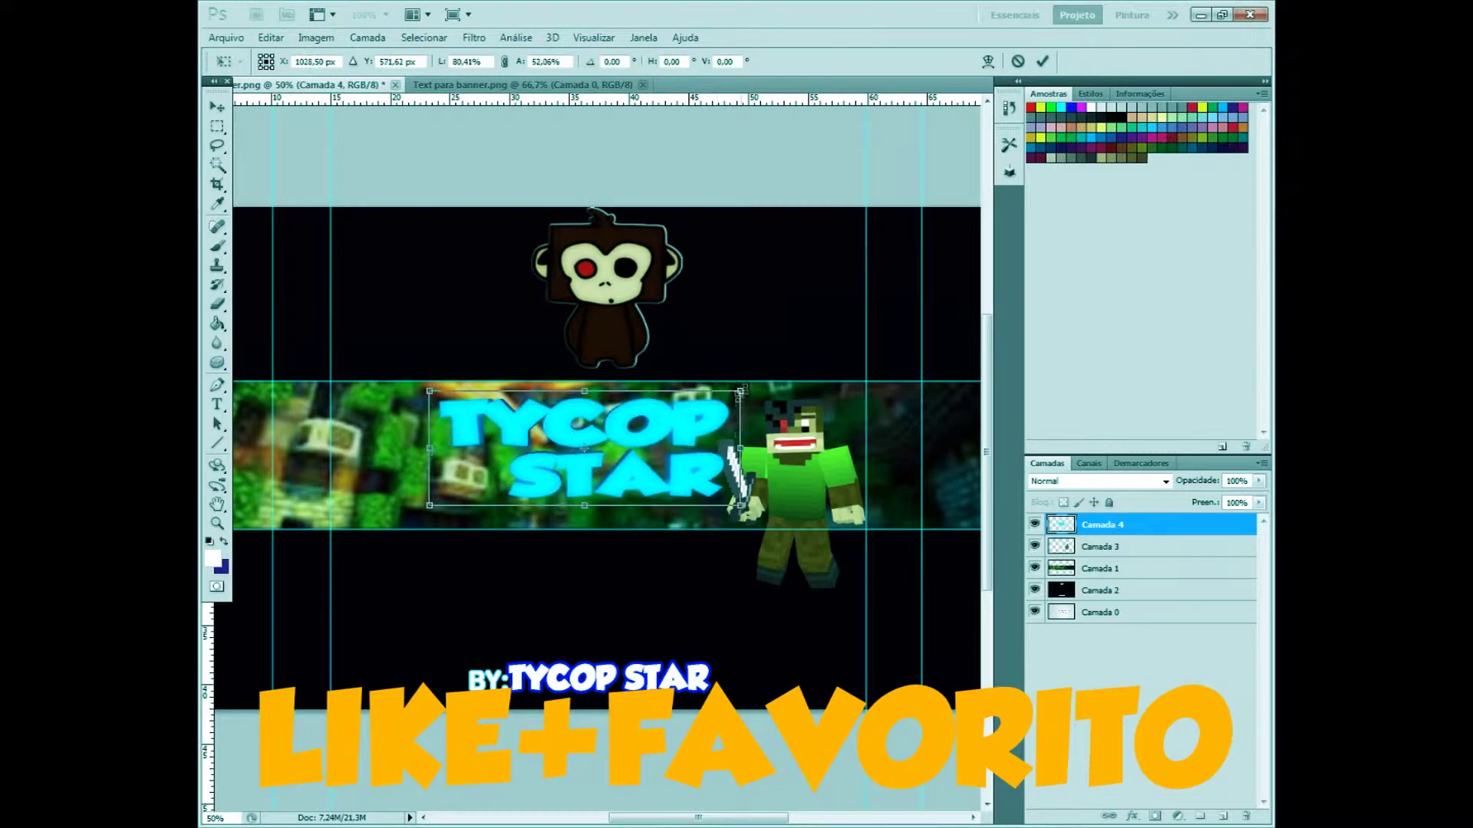
key(Return)
Step: Put the TYCOP STAR lettering behind the green-shirted character and enlarge it to about 102% width and 107% height
key(v)
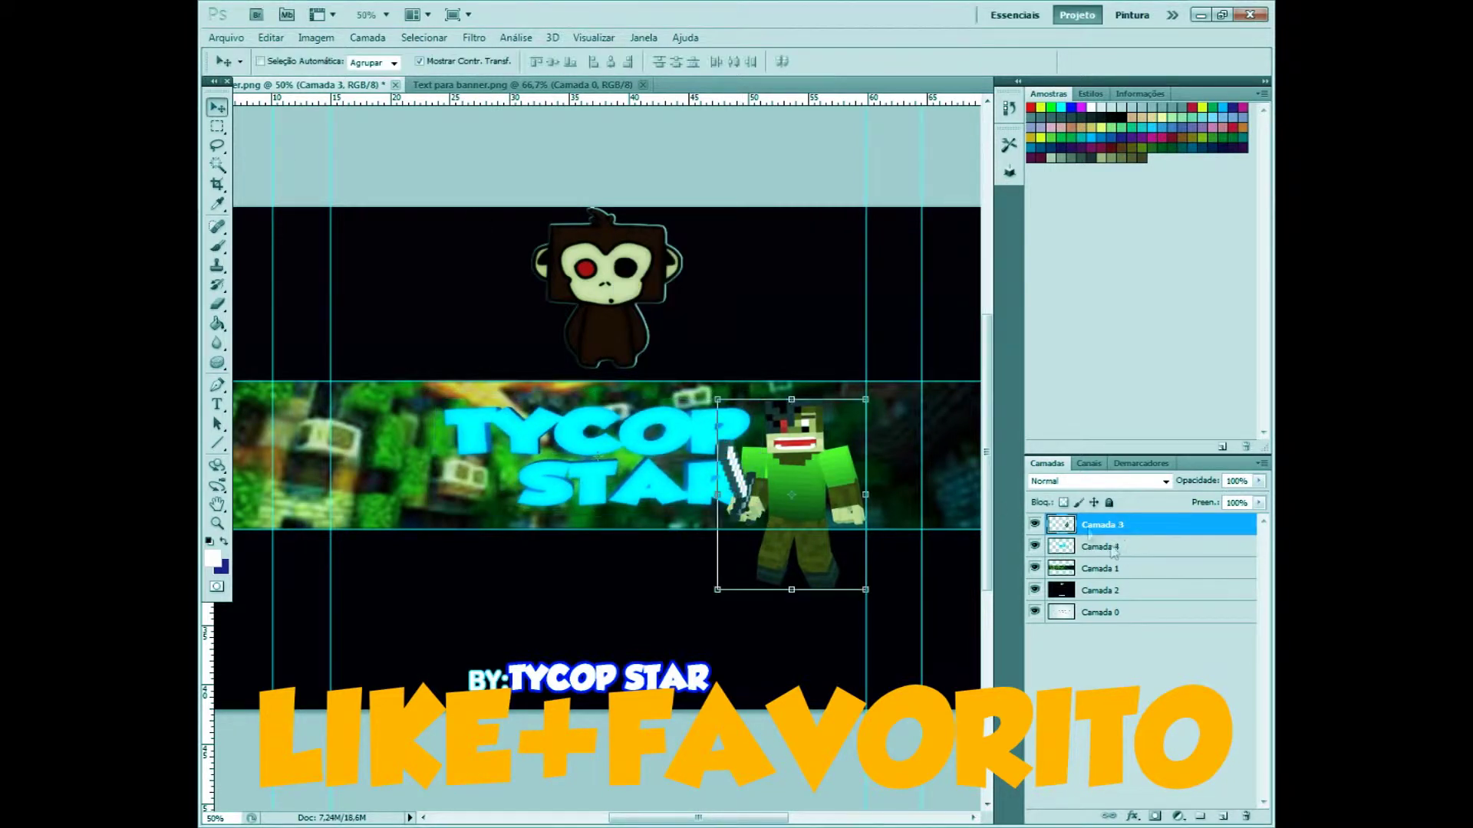
key(ctrl+bracketleft)
key(ctrl+t)
drag(741, 400, 749, 395)
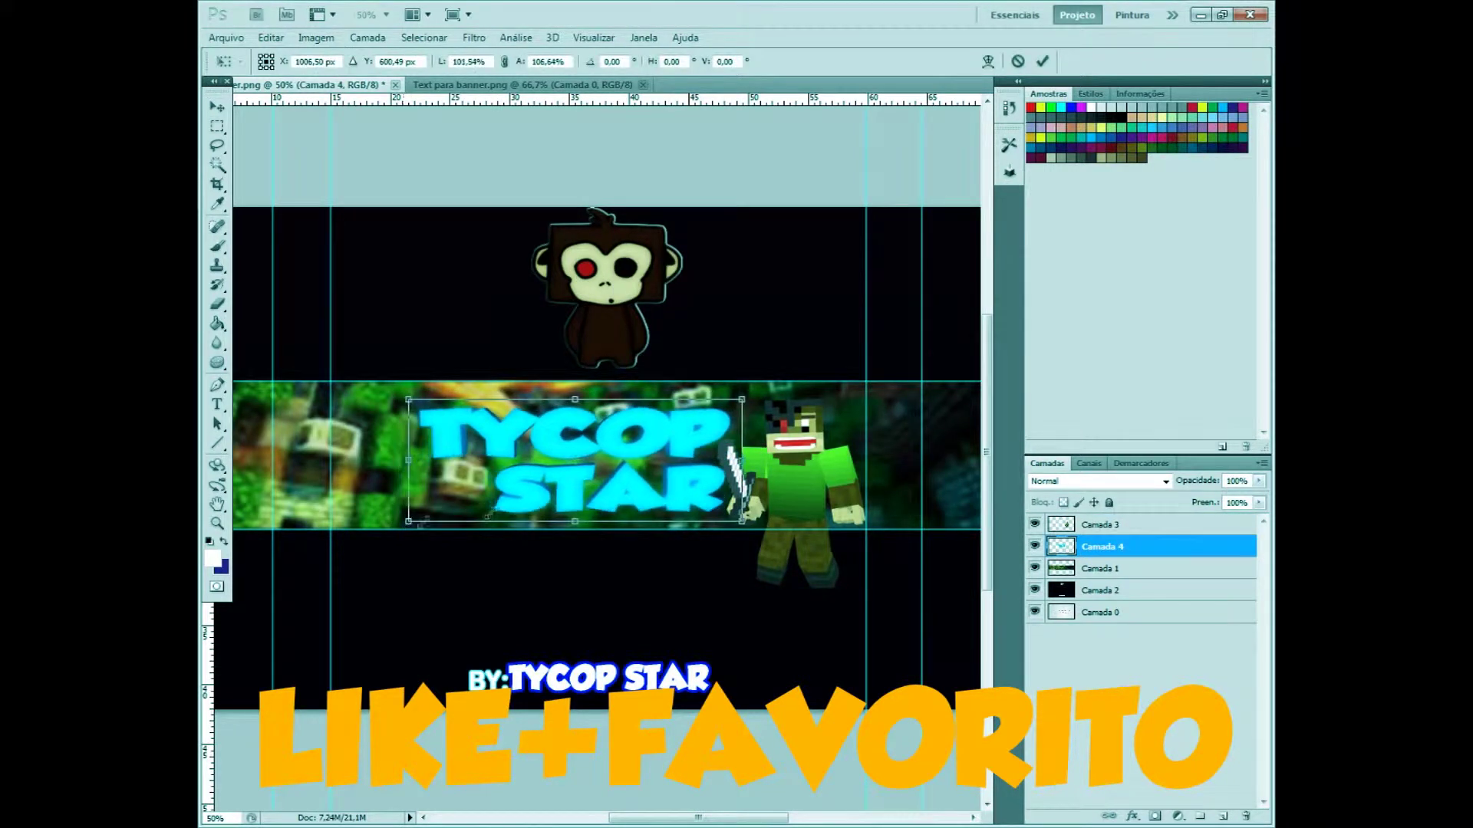
key(alt+bracketright)
click(715, 315)
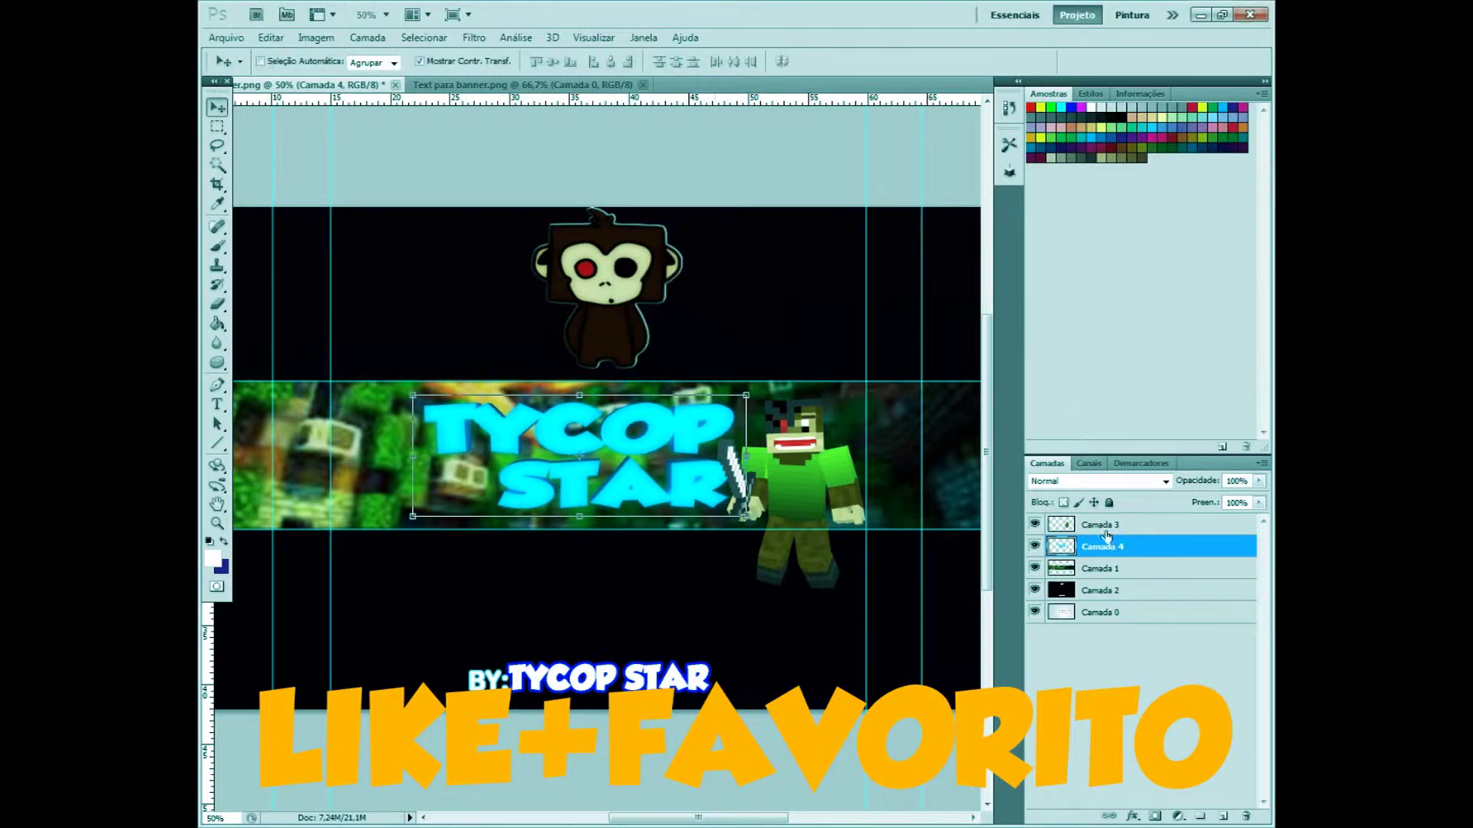
Step: Narrow the green-shirted character slightly from its left side and apply the transformation
key(ctrl+t)
key(alt+bracketleft)
click(711, 313)
Step: Open Vilager.png from the imagens folder and copy the villager into the banner as the top layer
click(226, 38)
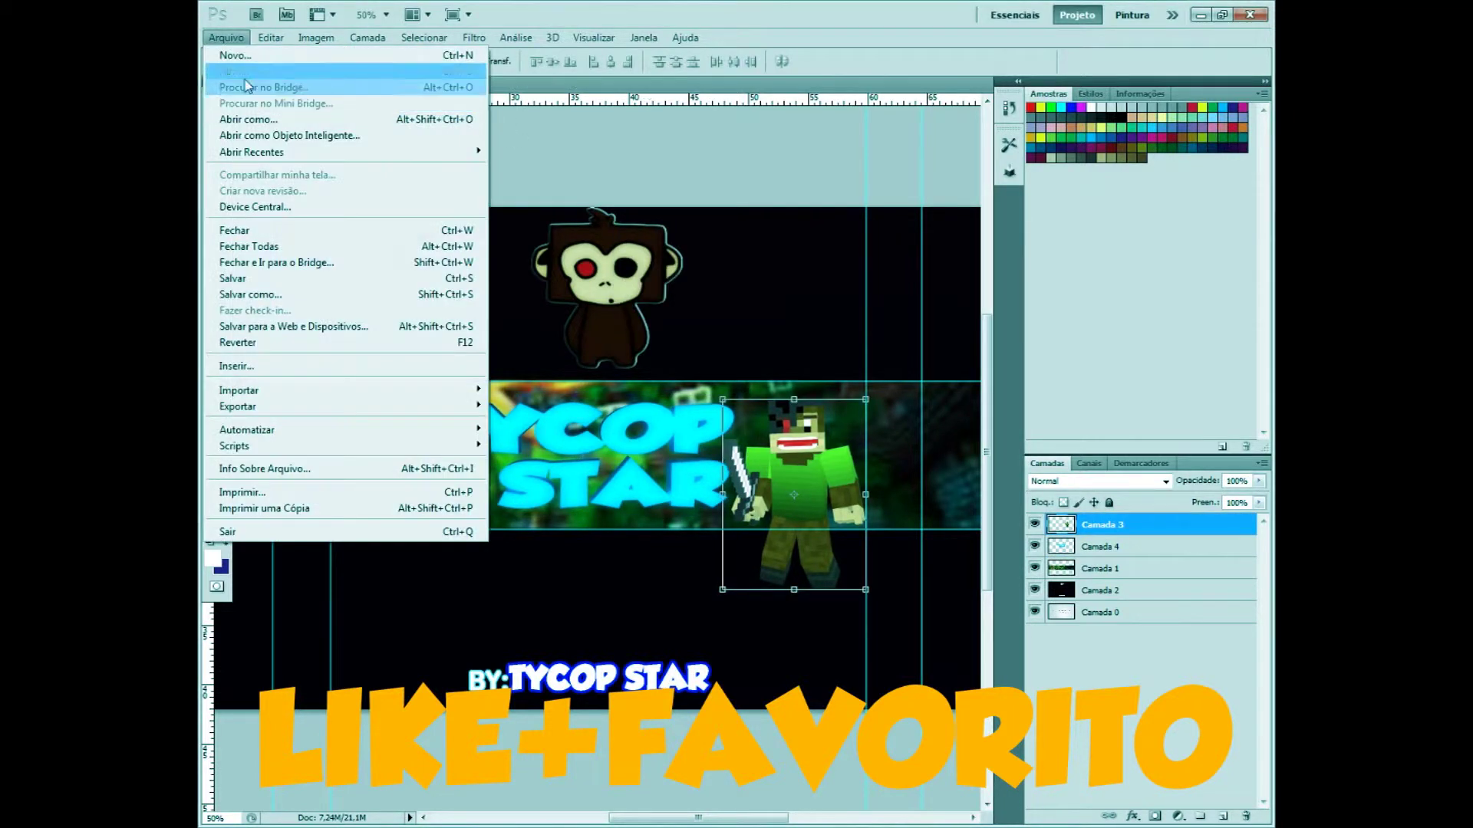
click(234, 76)
scroll(985, 338, down, 10)
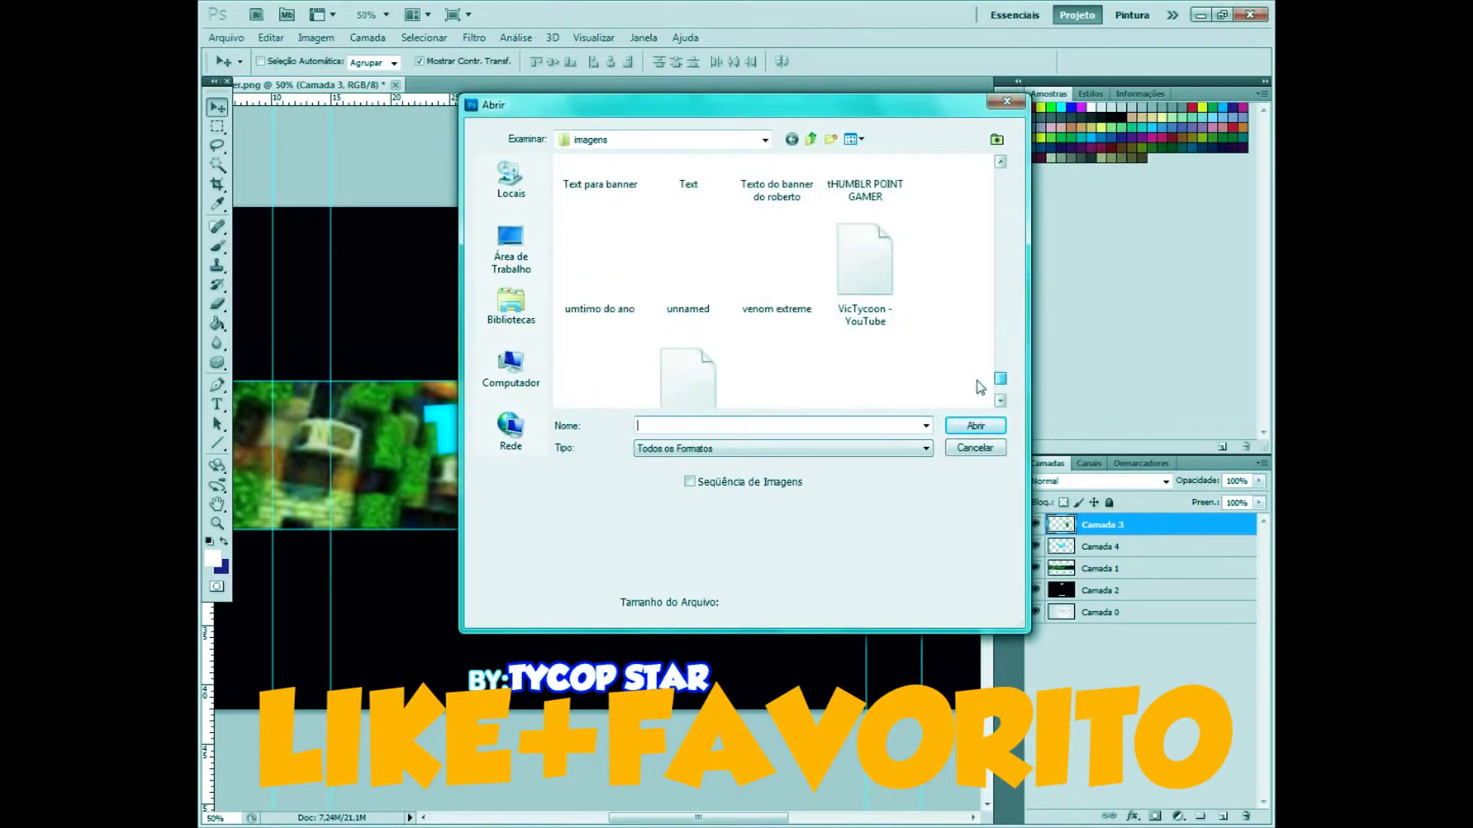
click(688, 236)
click(975, 425)
key(l)
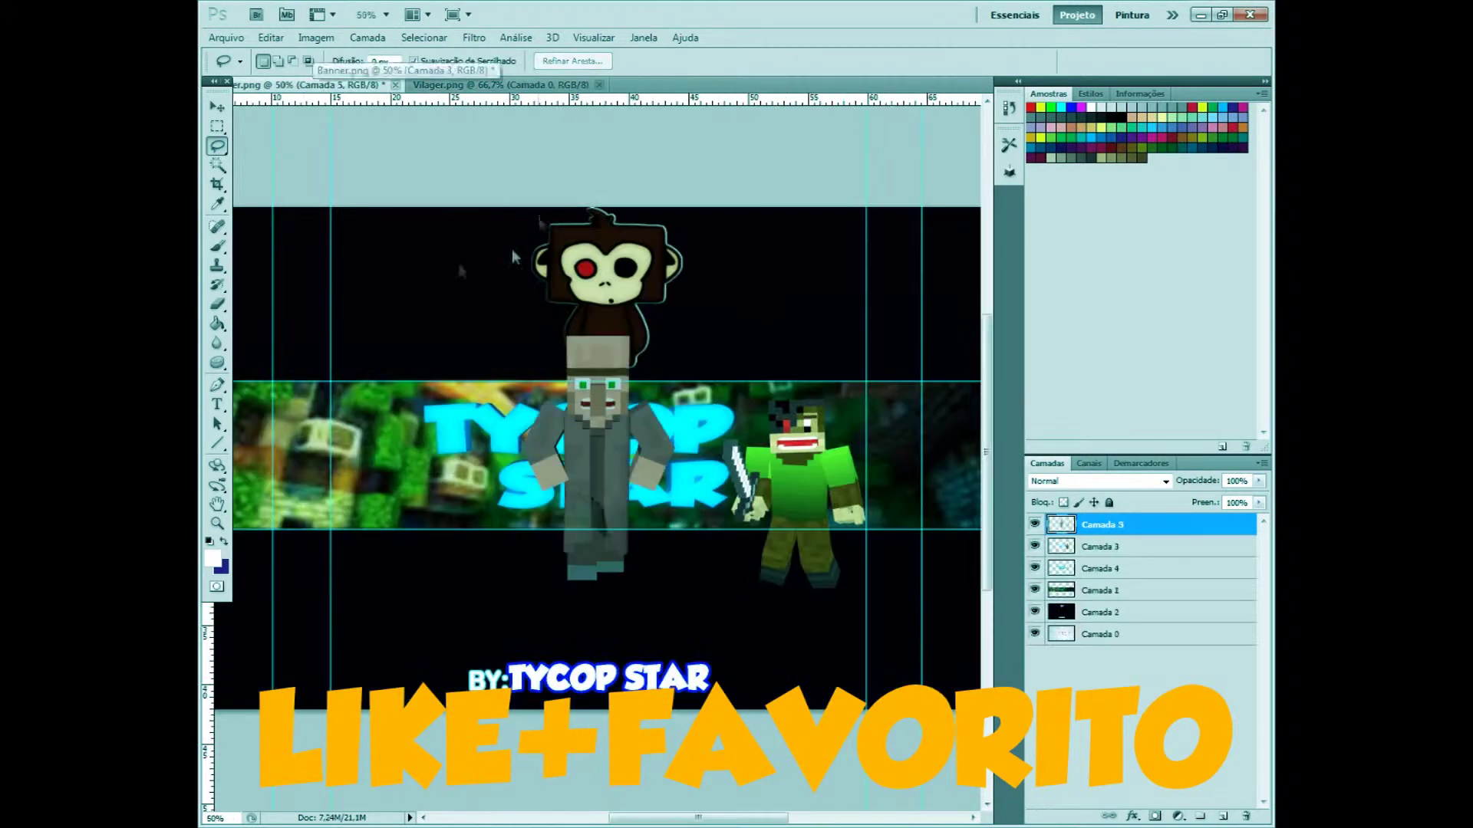
Step: Shrink the villager and place it in the strip to the left of the TYCOP STAR lettering
key(ctrl+t)
drag(591, 430, 396, 566)
key(v)
key(Return)
Step: Shift the green-shirted character, the TYCOP STAR lettering and the villager to the right to balance the strip
click(1128, 547)
drag(925, 551, 959, 548)
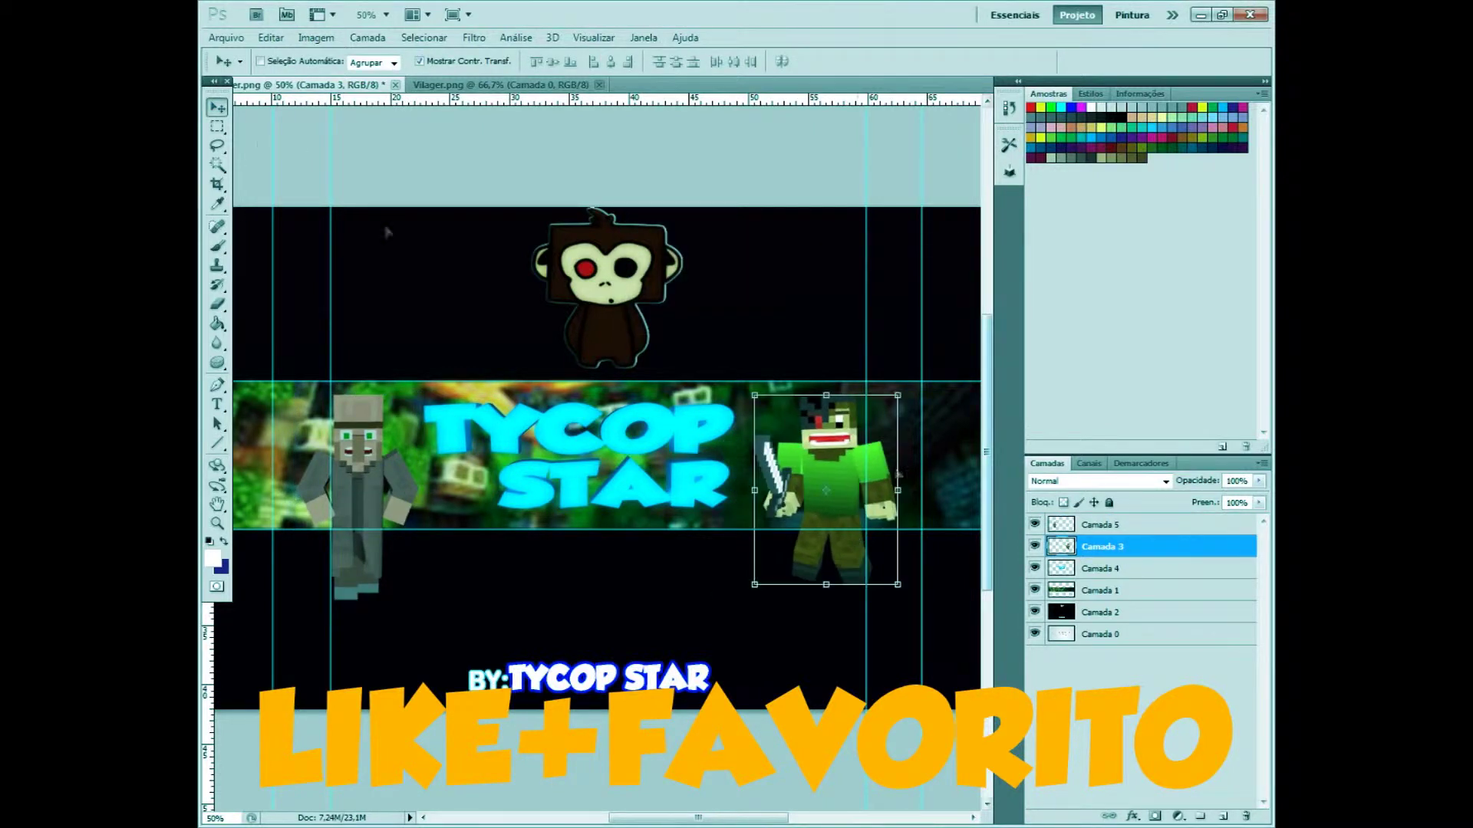
click(1112, 528)
click(1104, 569)
drag(583, 452, 619, 452)
click(1104, 525)
drag(404, 560, 426, 560)
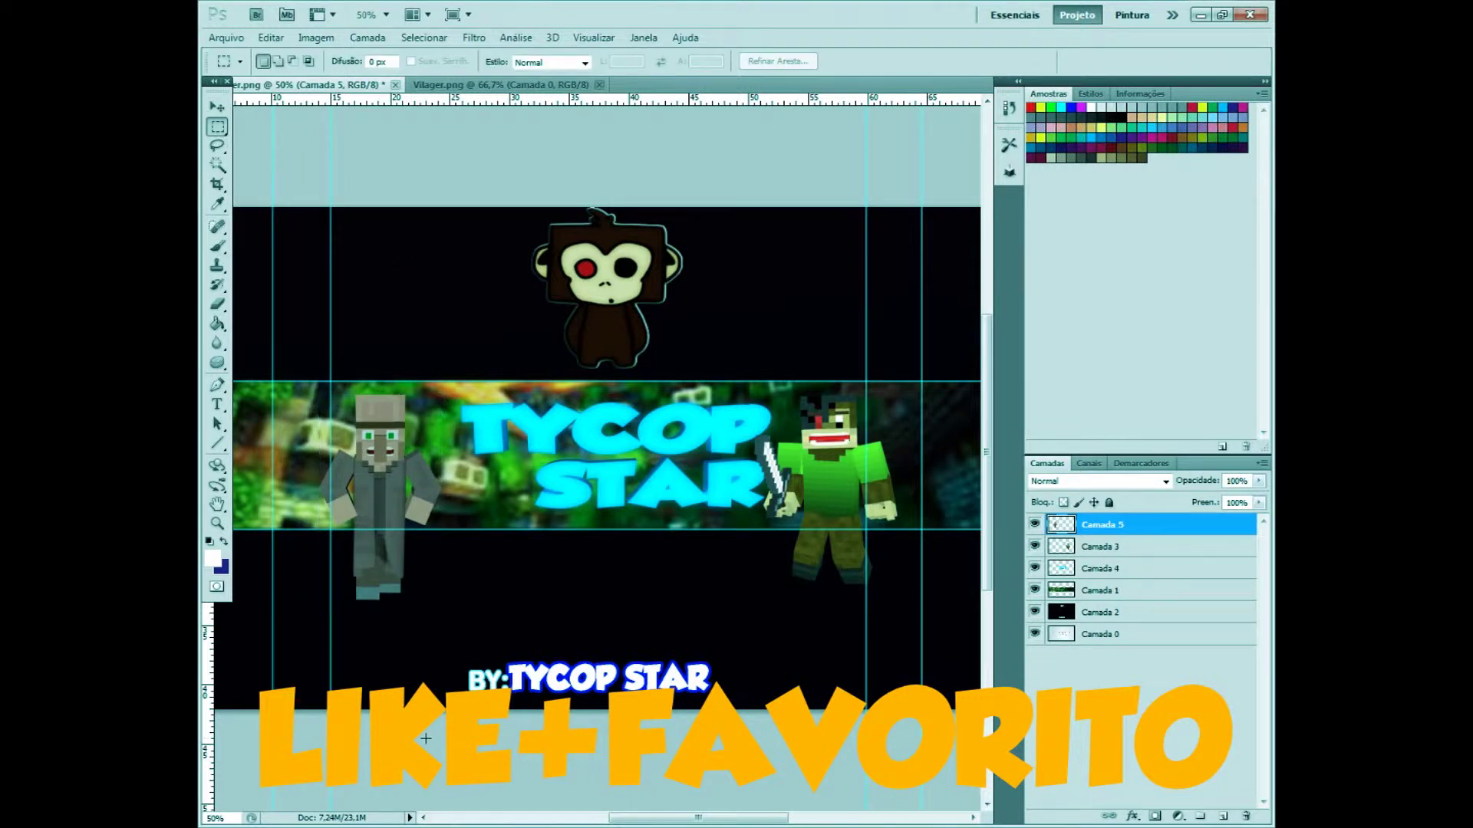
Step: Delete the parts of the villager and the green-shirted character that extend below the background strip
key(ctrl+minus)
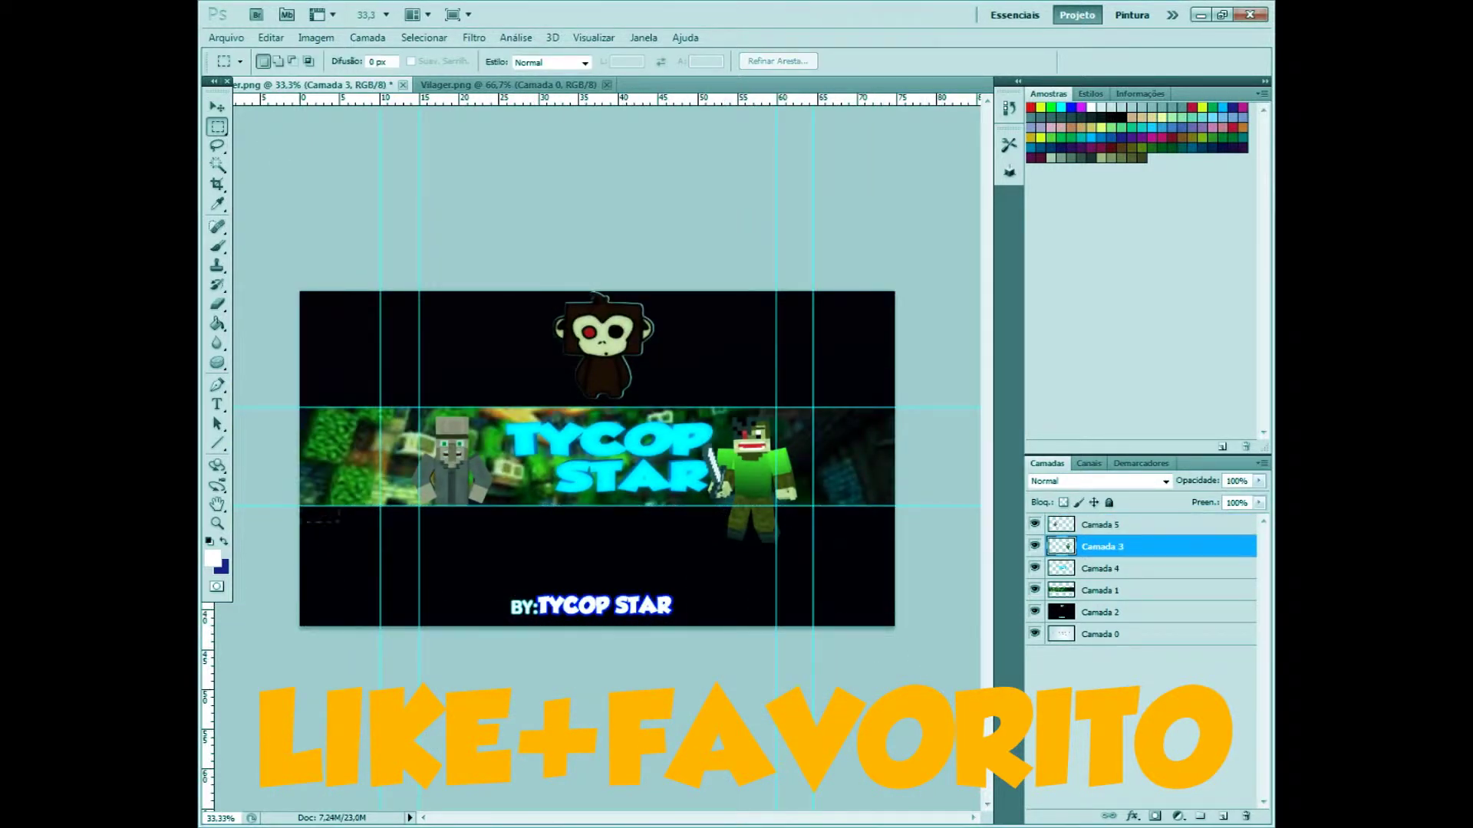
key(v)
key(ctrl+plus)
Step: Open Ghast.png from the imagens folder and copy the ghast into the banner on a layer behind the villager
key(ctrl+o)
scroll(963, 250, down, 2)
double_click(776, 346)
key(l)
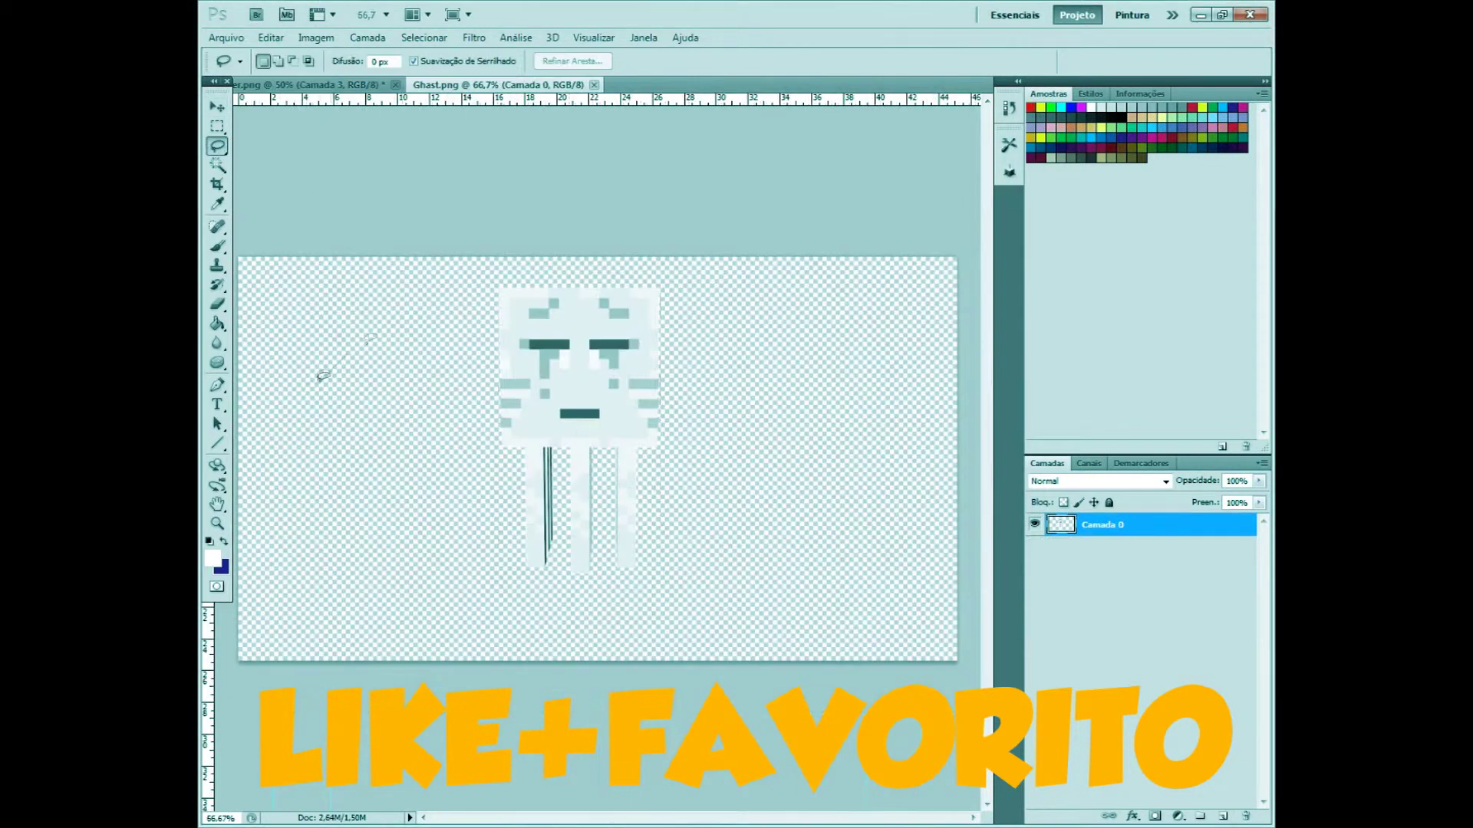
key(ctrl+c)
key(ctrl+Tab)
key(ctrl+v)
Step: Rotate the ghast about -20.6°, scale it to about 72% by 69%, and place it behind the villager's left side
key(ctrl+t)
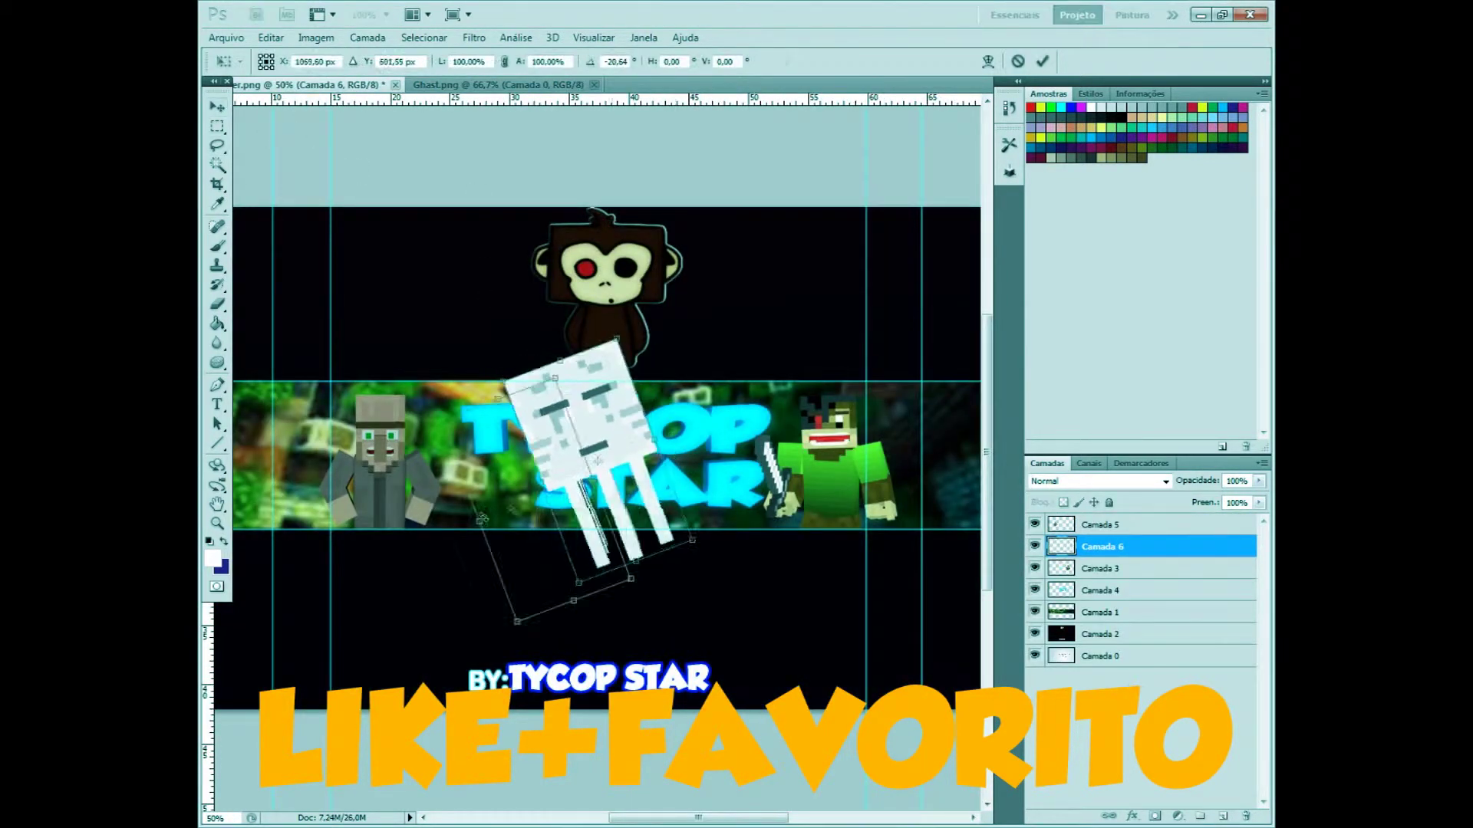
drag(608, 527, 360, 498)
drag(353, 420, 336, 369)
drag(316, 480, 330, 464)
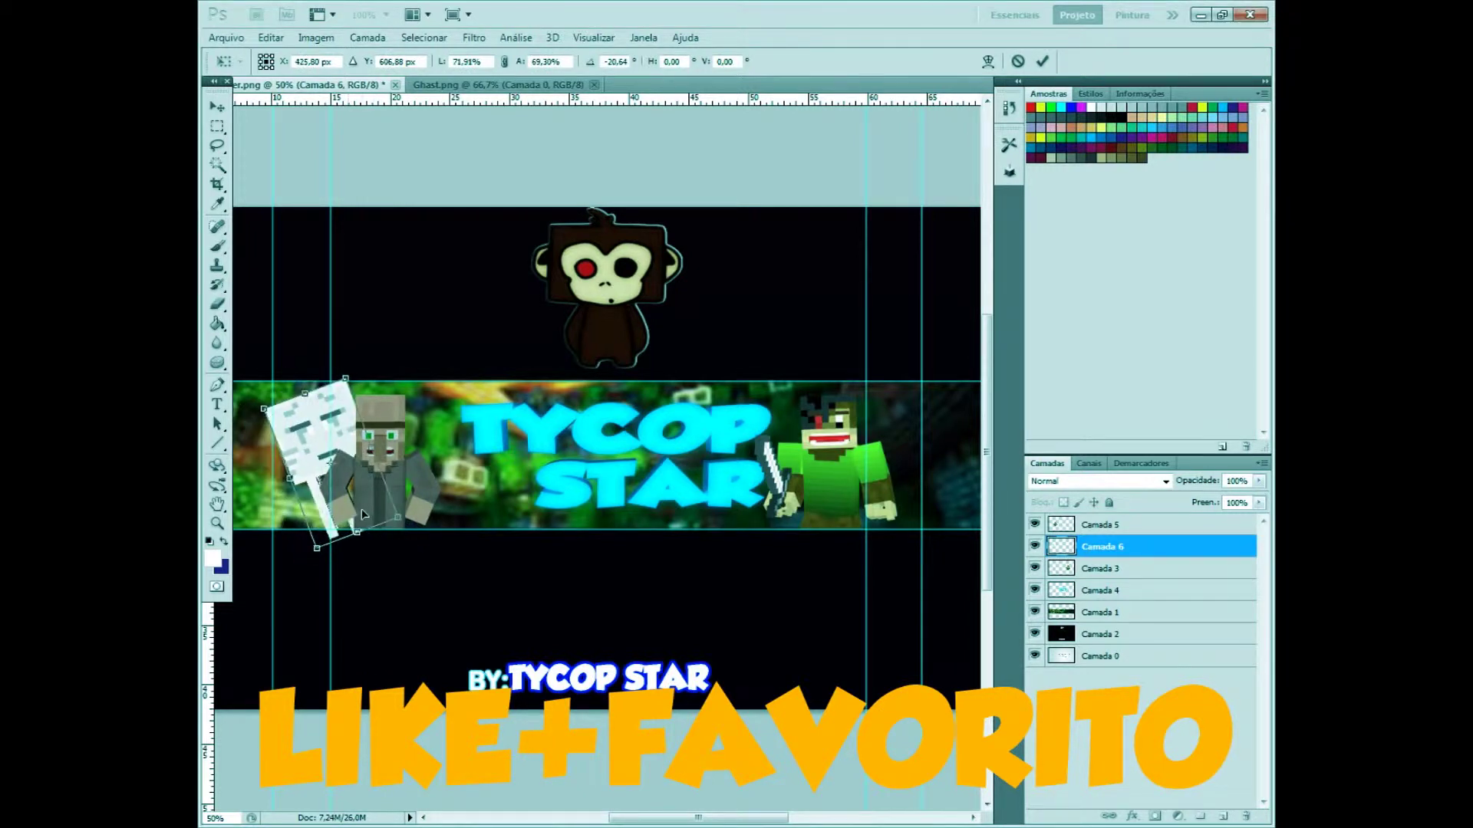
key(Return)
Step: Close the ghast image, open Galinha.png, and copy the chicken into the banner on a layer behind the villager
click(499, 84)
click(595, 84)
key(ctrl+o)
scroll(772, 313, down, 3)
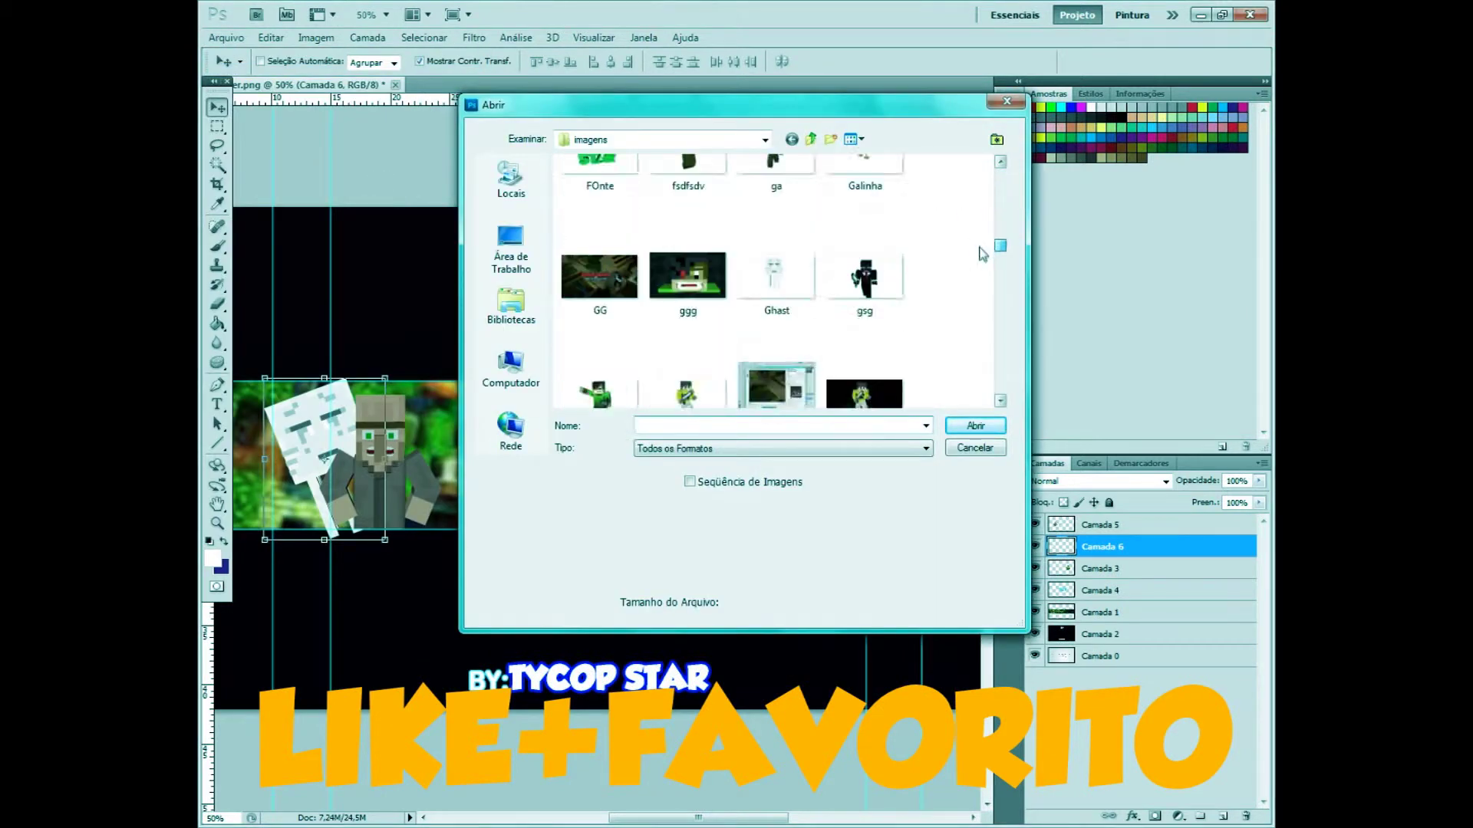
double_click(779, 384)
key(l)
drag(388, 437, 828, 431)
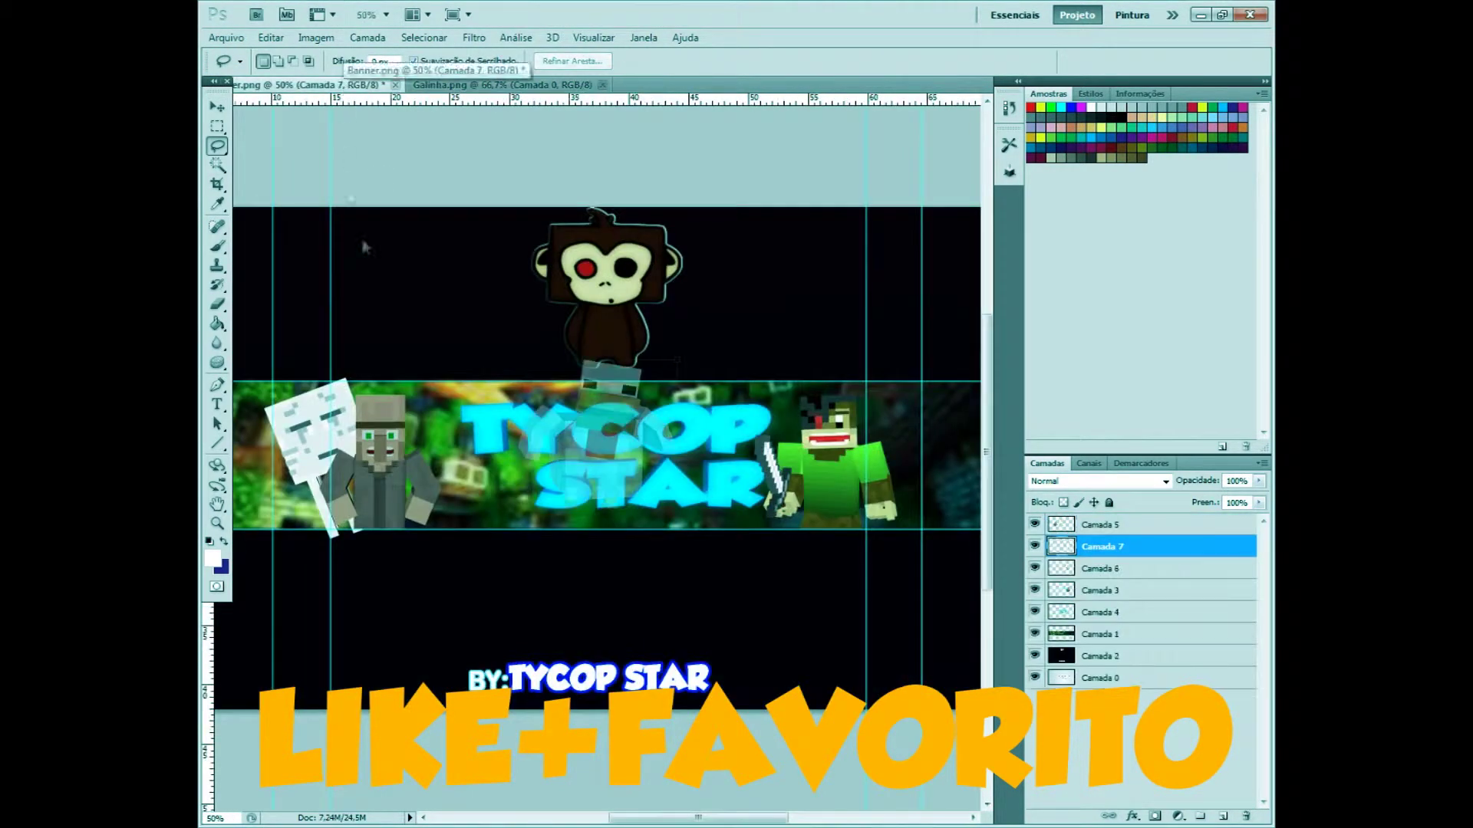
Step: Rotate the chicken about 8.8°, scale it to about 70% by 68%, and place it behind the villager's right side
key(ctrl+t)
drag(614, 452, 495, 414)
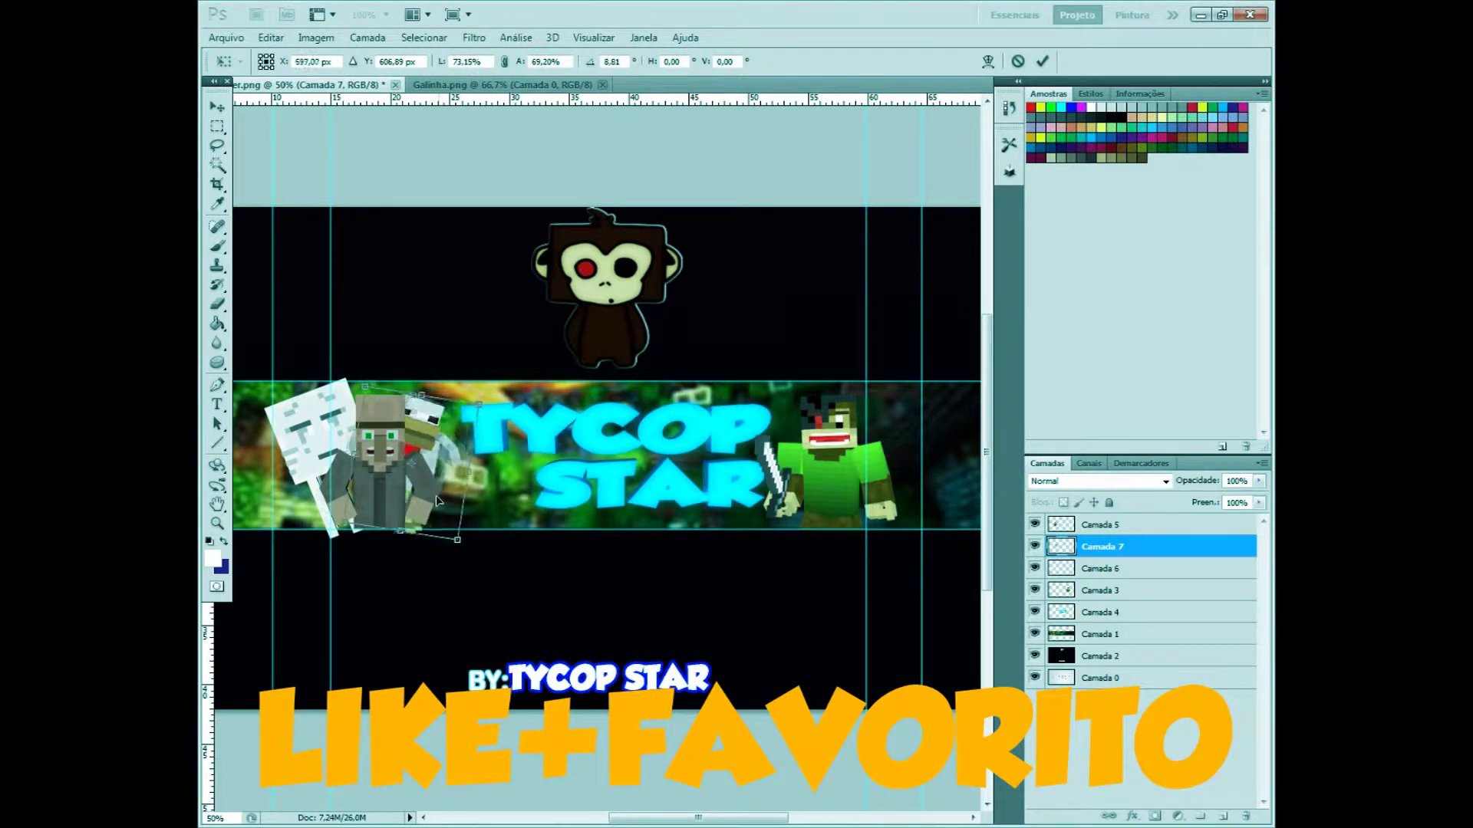
click(217, 126)
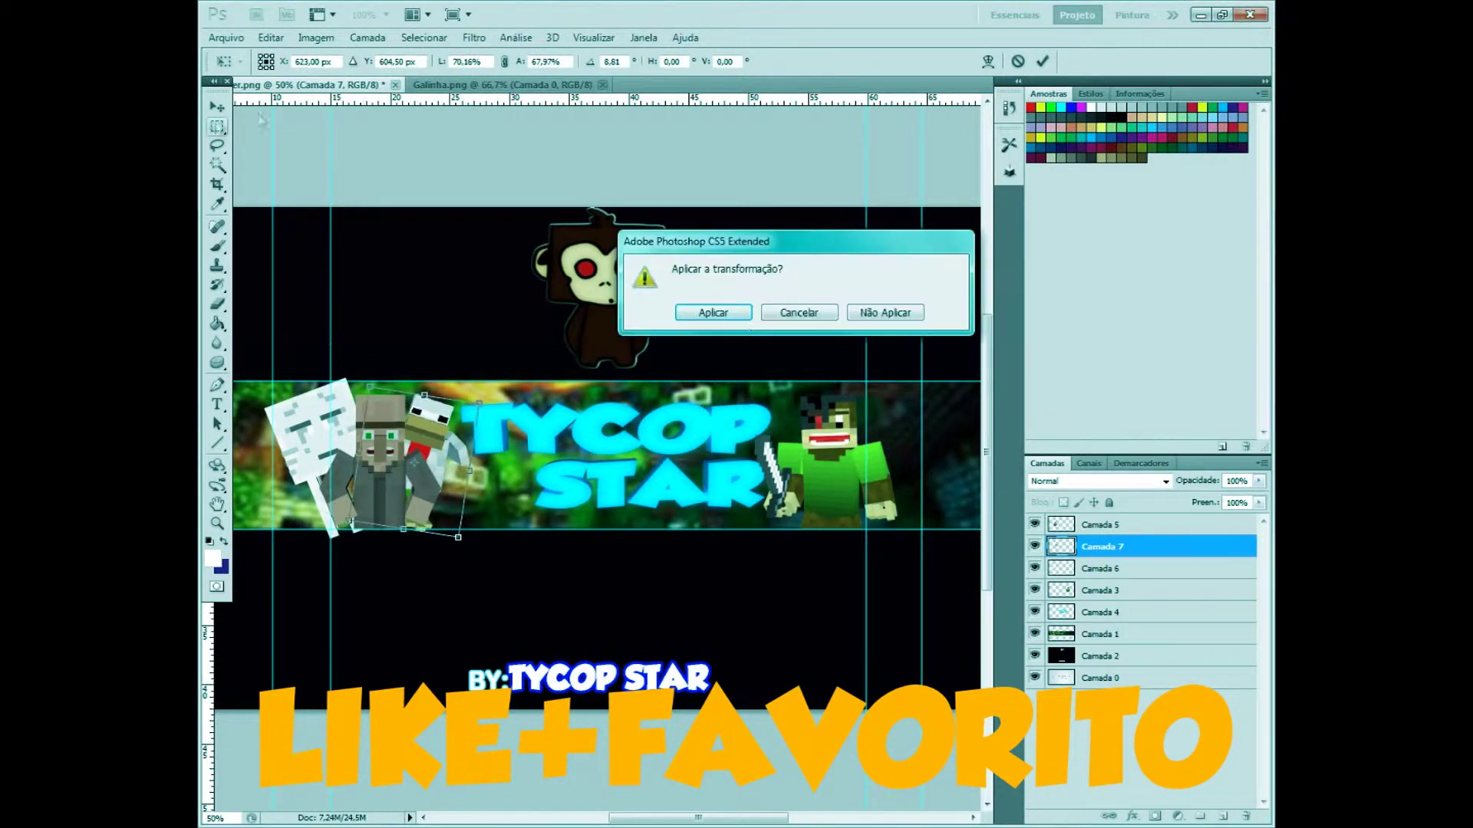
key(Return)
Step: Nudge the green-shirted character, the TYCOP STAR lettering and the three mobs slightly to the right
click(1103, 575)
click(217, 107)
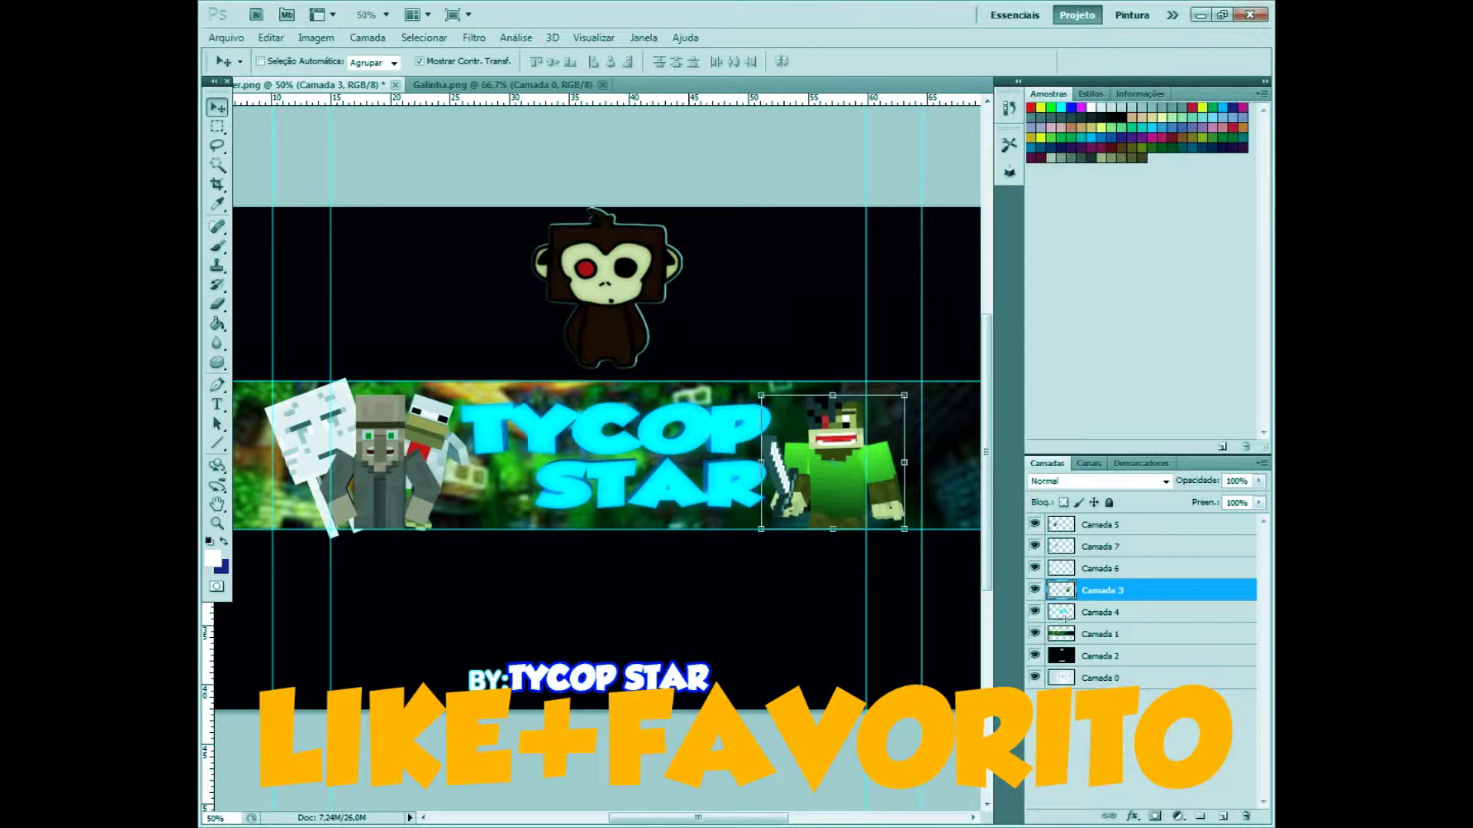
drag(658, 526, 664, 525)
ctrl+click(664, 525)
ctrl+click(395, 507)
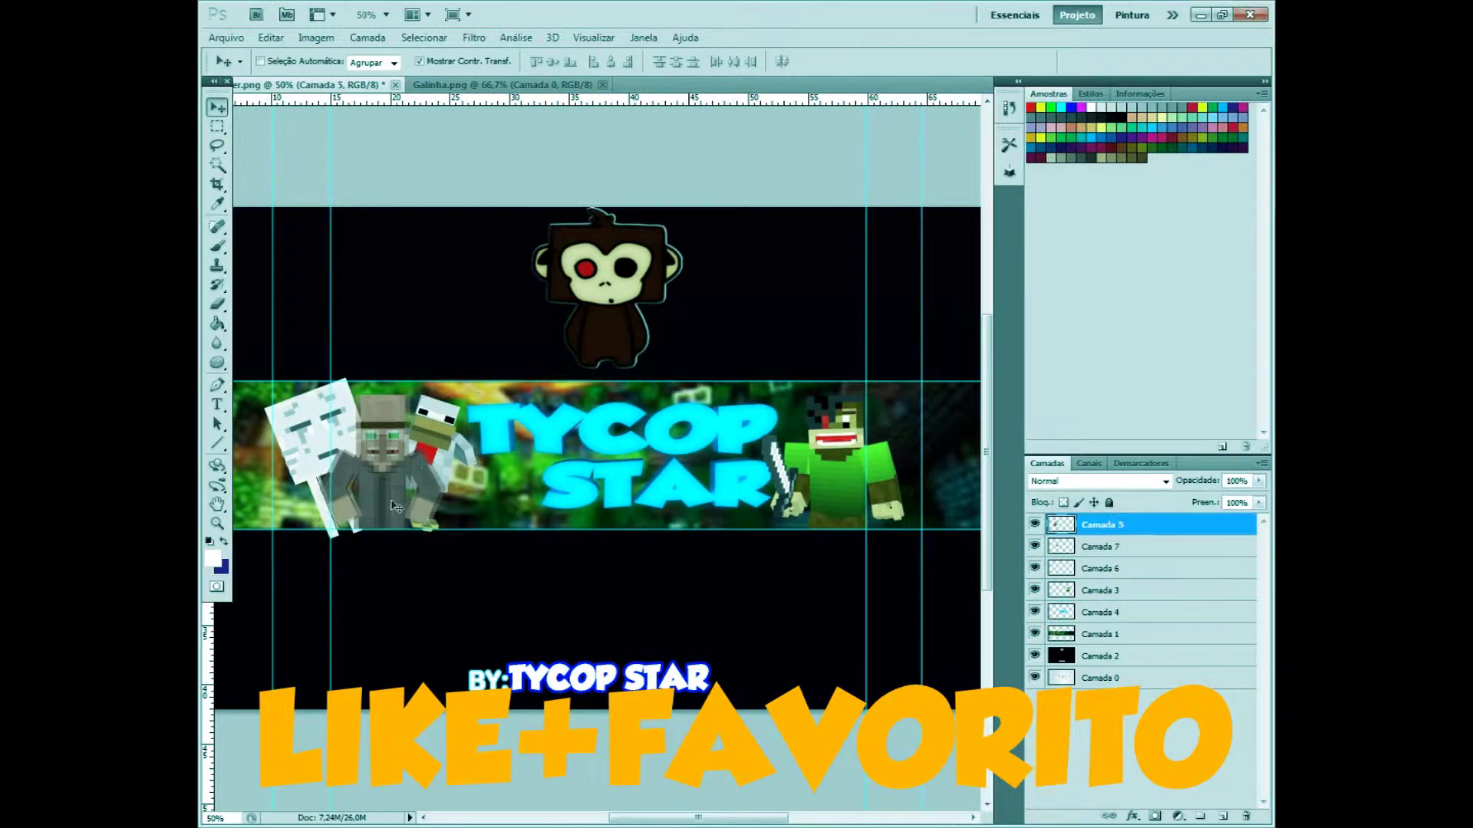
click(1098, 571)
Step: Delete the parts of the ghast and the chicken that extend below the background strip
key(ctrl+minus)
key(alt+bracketleft)
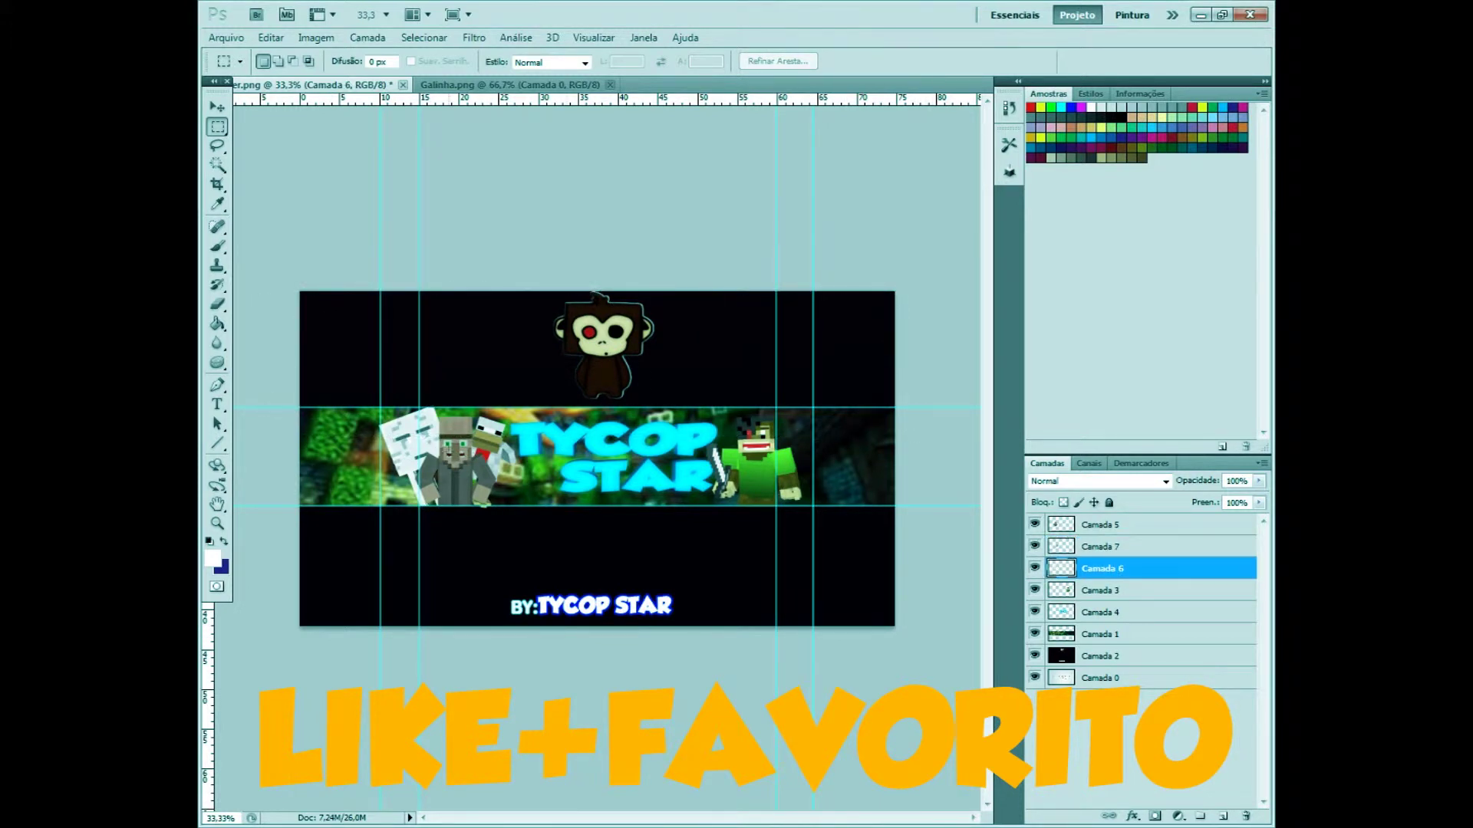
key(alt+bracketright)
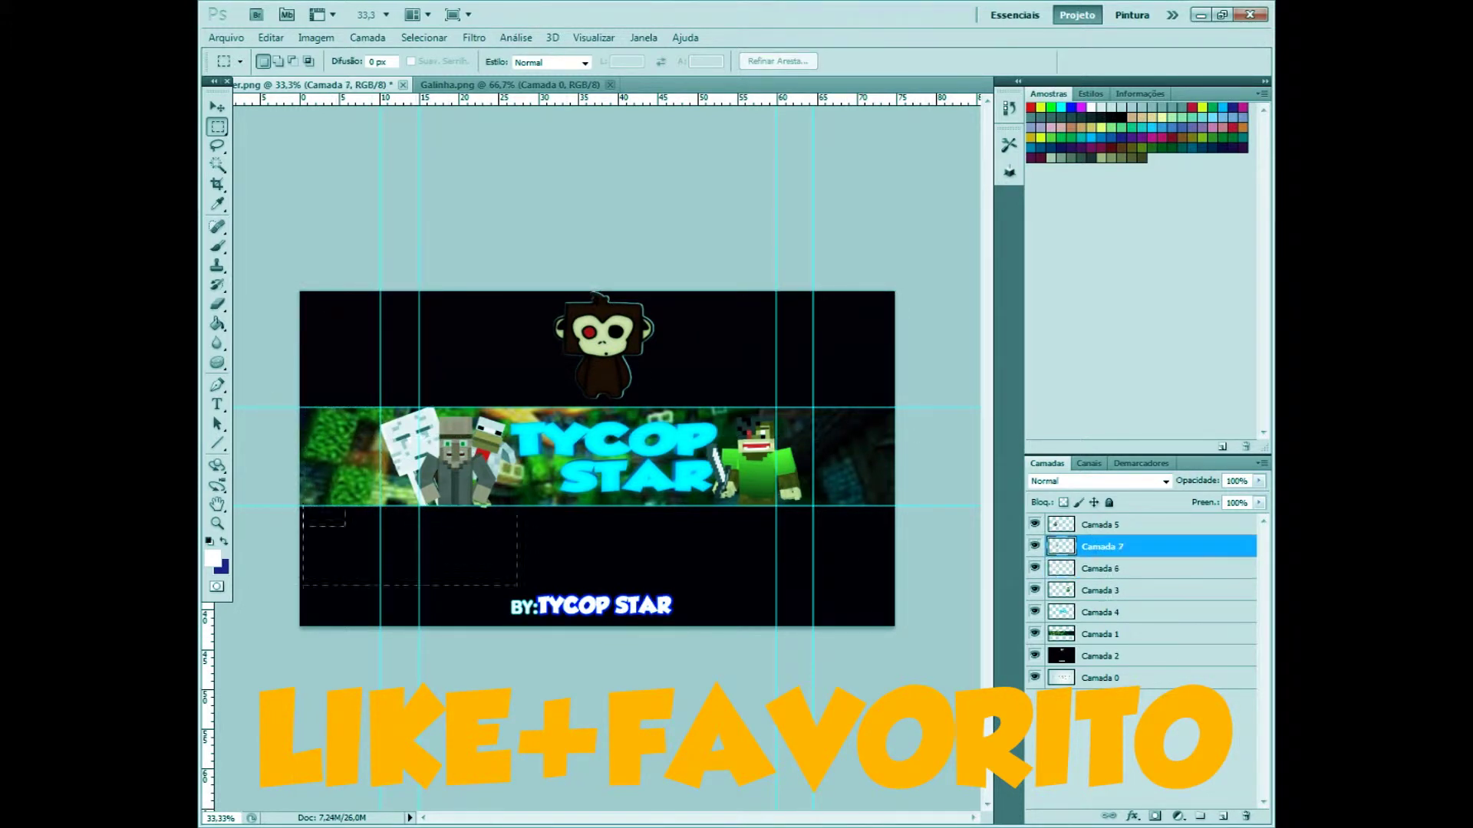
Step: Scale the chicken down to about 96% width and 94% height
key(ctrl+plus)
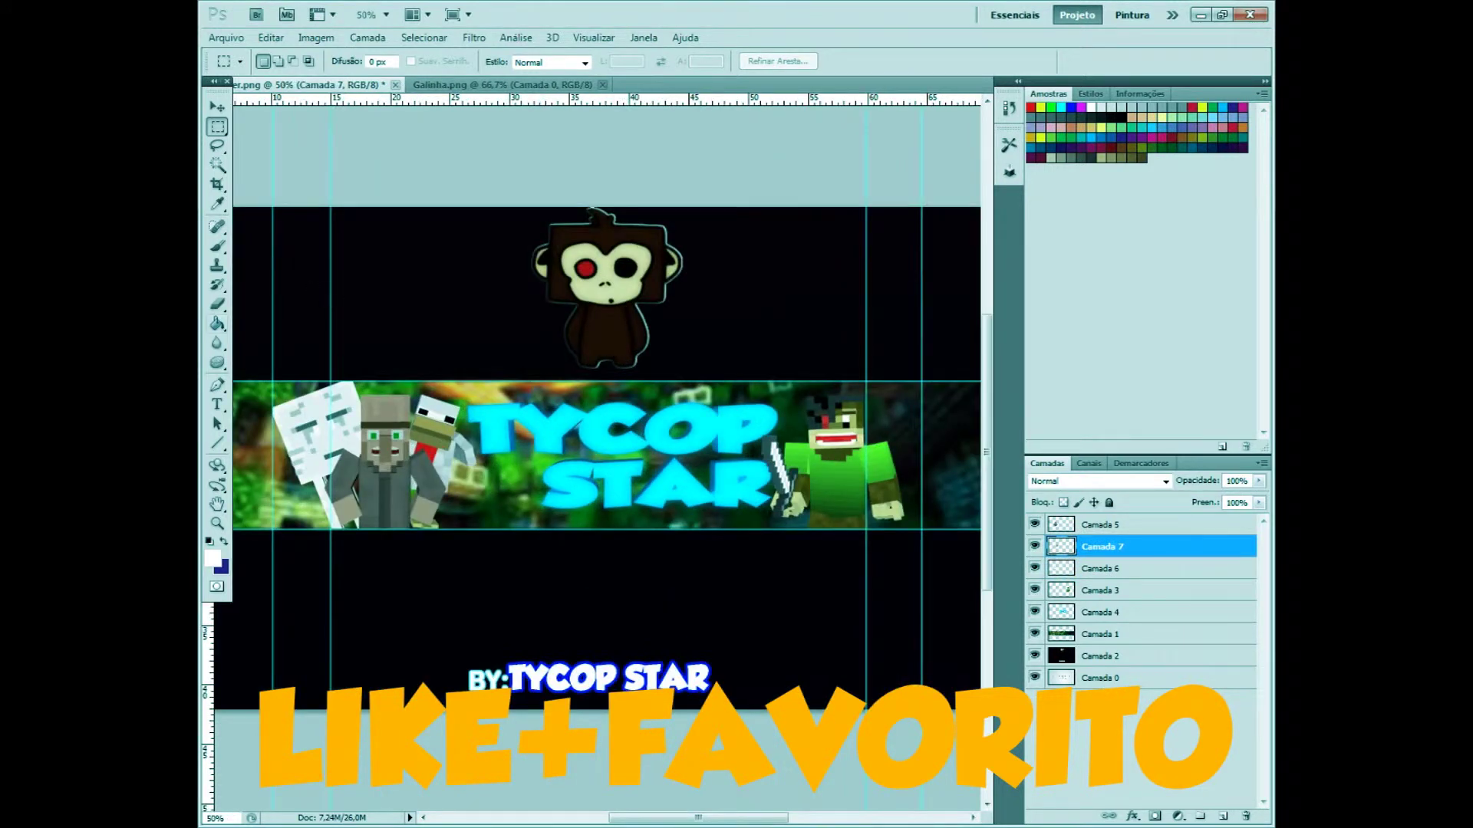
drag(477, 396, 473, 400)
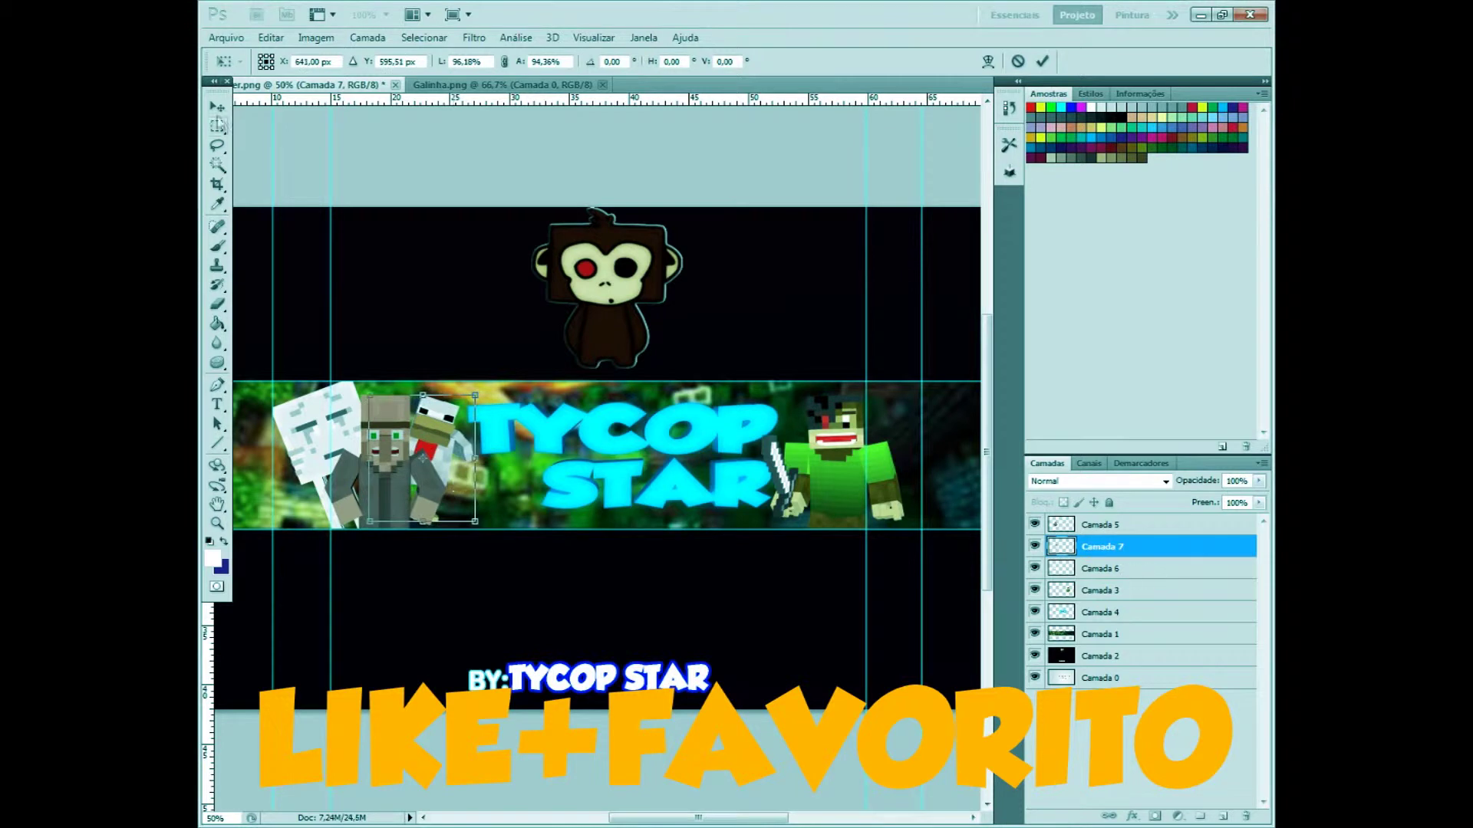
key(Return)
Step: Shift the villager slightly to the right and bring the ghast closer behind it
ctrl+click(451, 508)
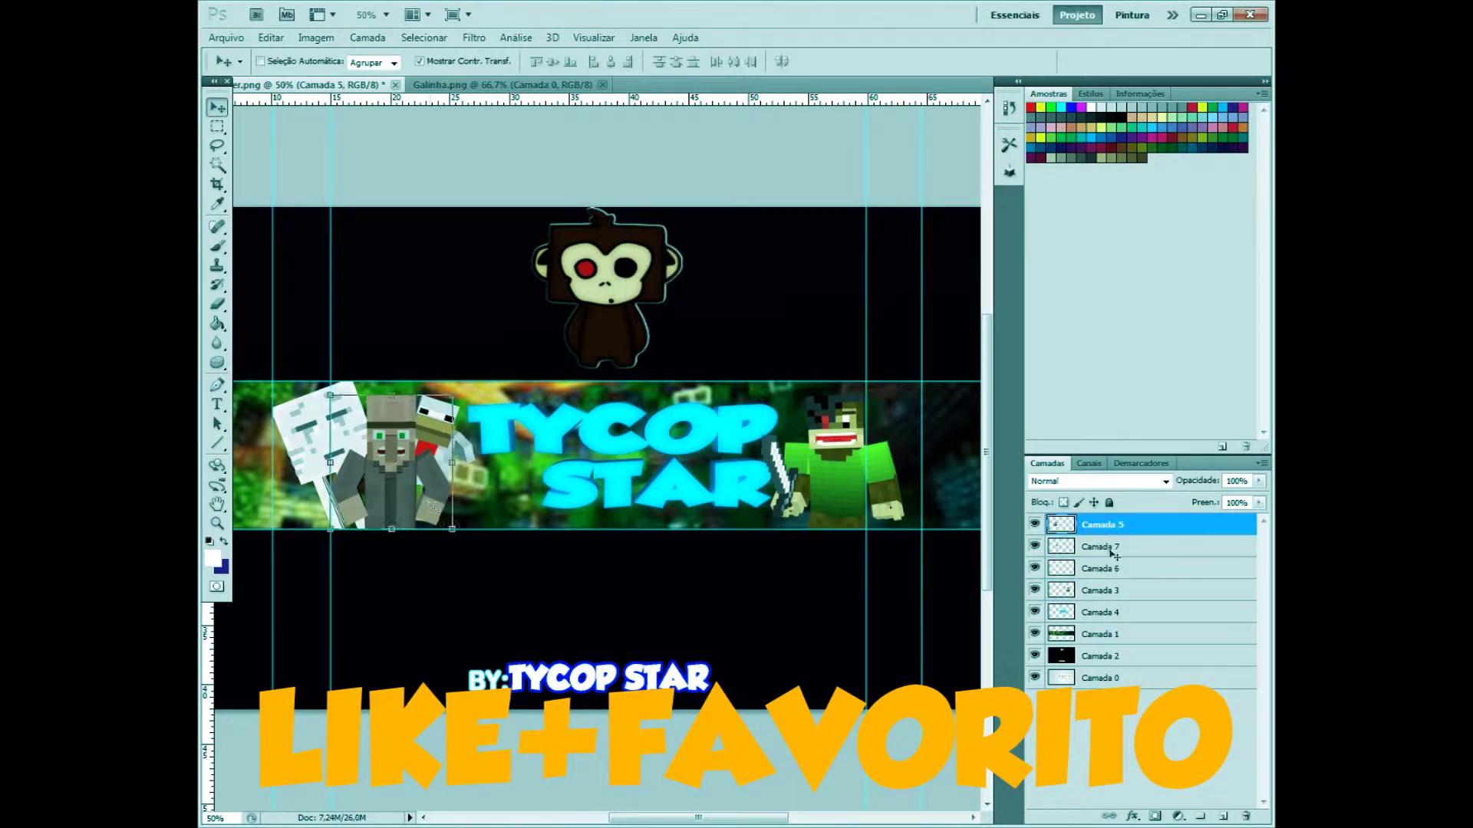
key(alt+bracketleft)
key(alt+bracketleft)
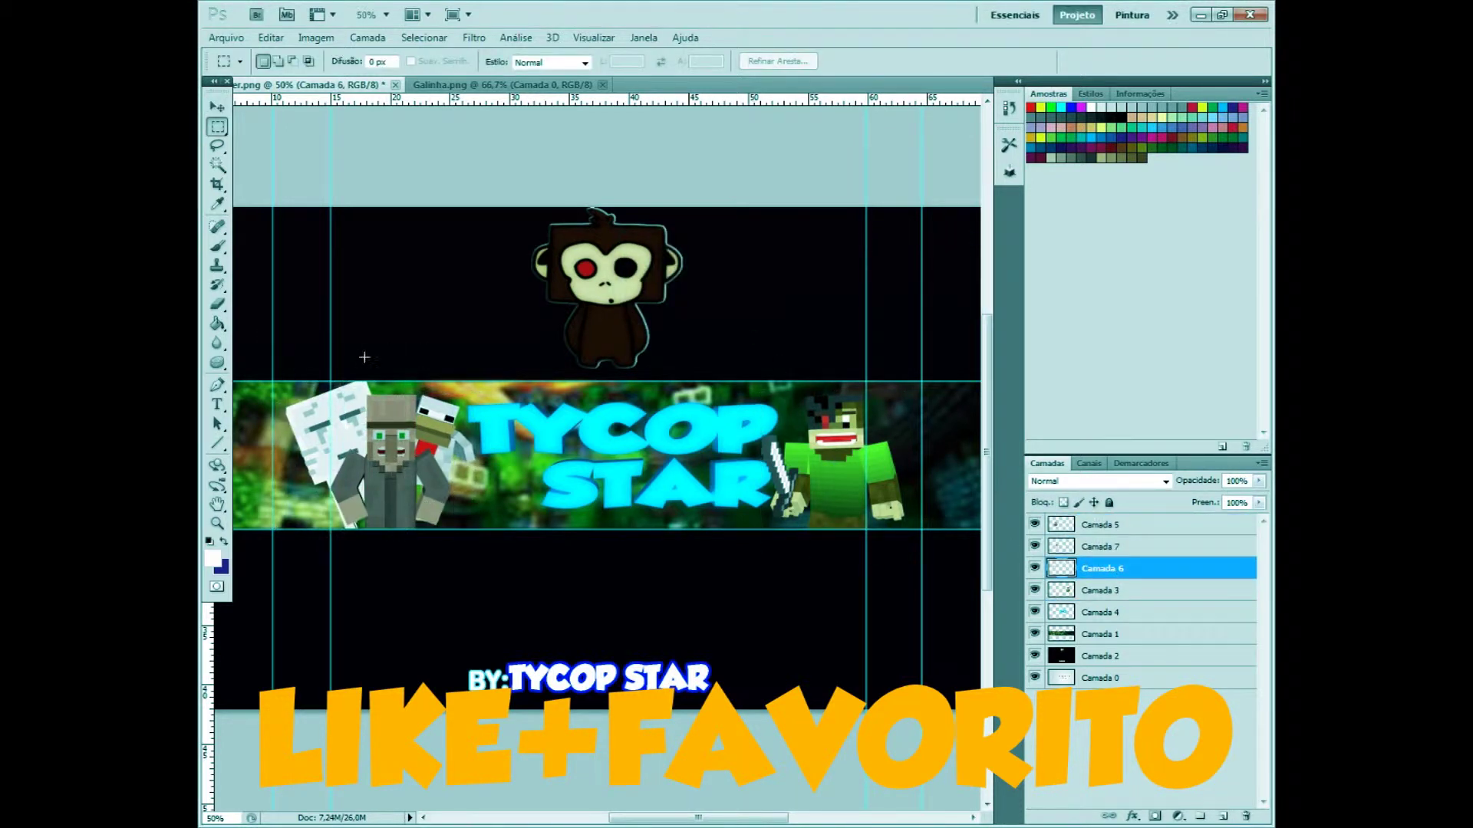
Step: Open the SUPER PACK GFX #WS.psd graphics pack
click(226, 38)
click(245, 71)
scroll(994, 211, down, 5)
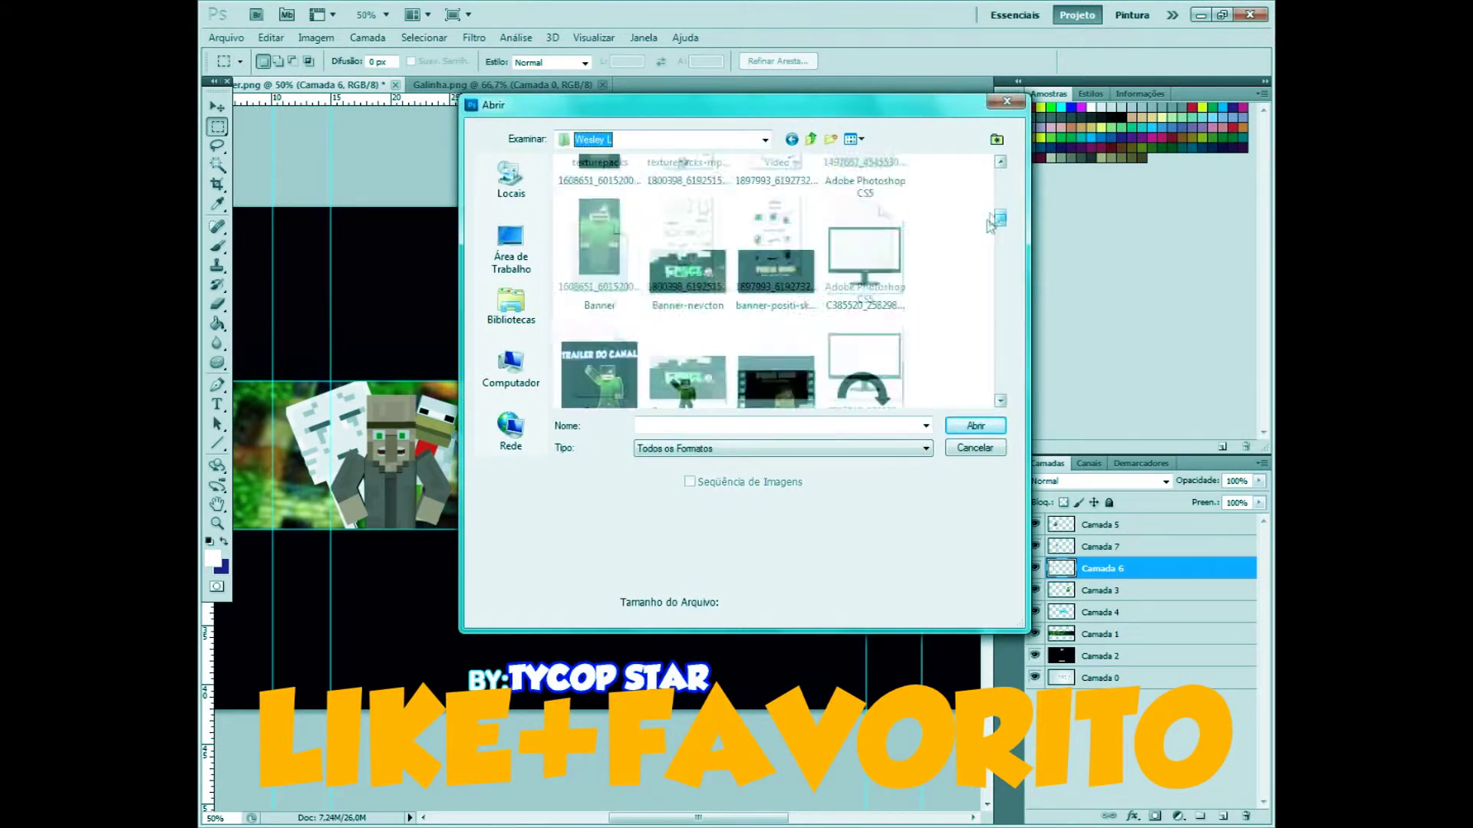
double_click(771, 214)
double_click(608, 243)
double_click(687, 204)
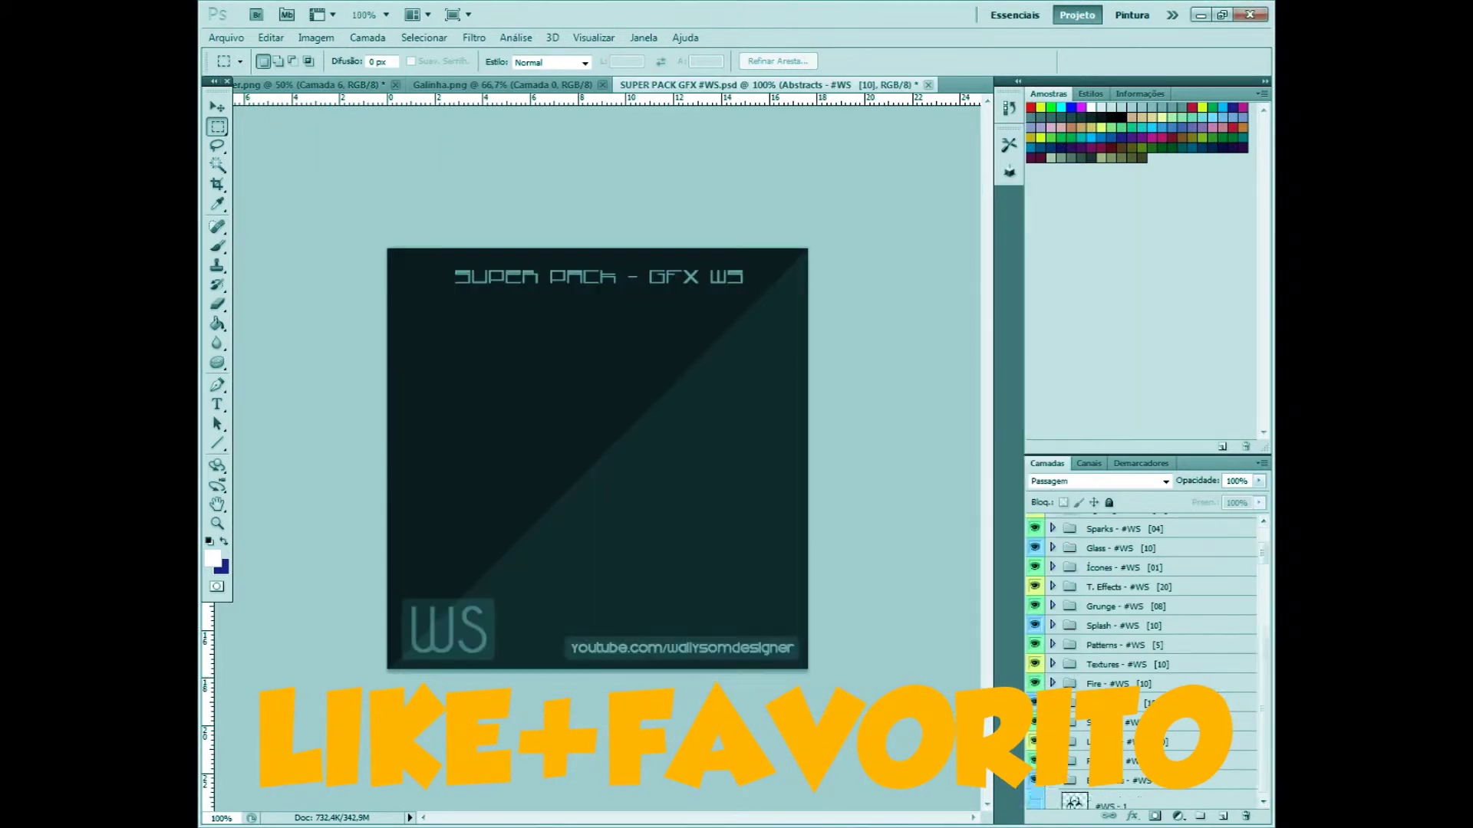
Step: Show the Flares - #WS 10 layer in the pack and copy it onto the banner at the lower edge of the lettering
scroll(1143, 659, down, 5)
click(1035, 608)
click(1035, 608)
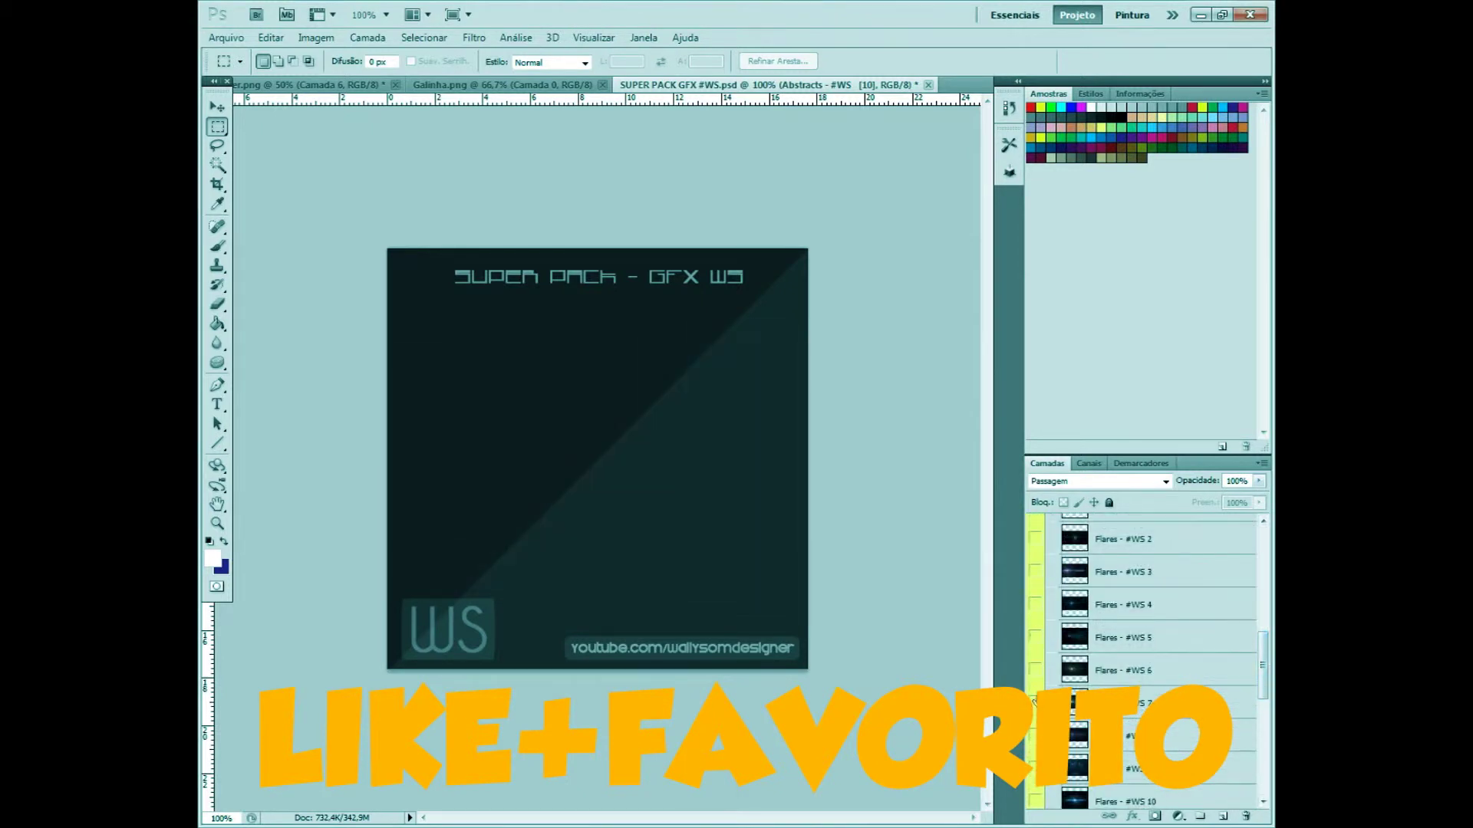
click(1035, 803)
drag(1112, 802, 685, 531)
drag(1126, 520, 1126, 517)
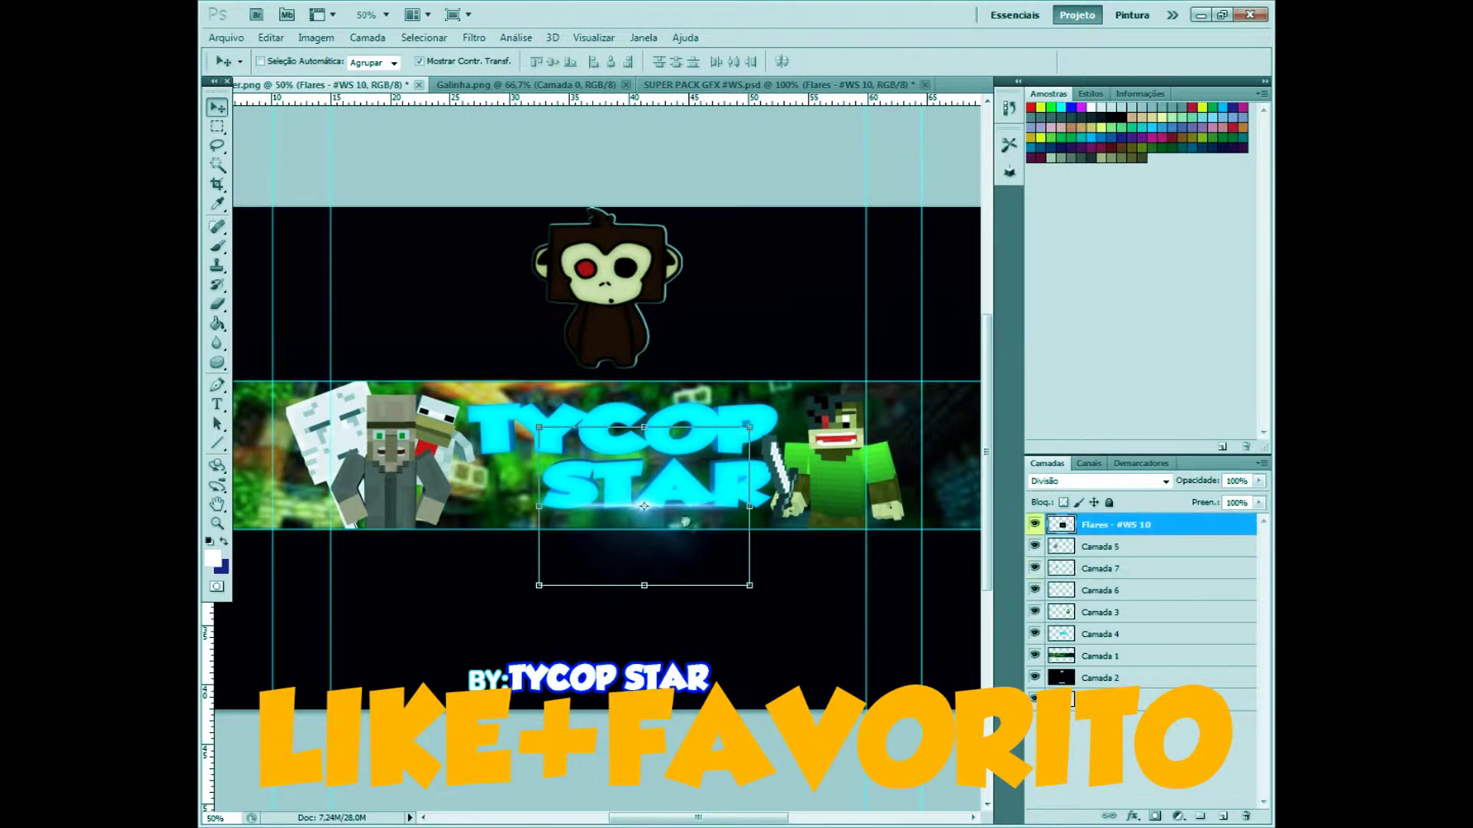
Step: Send the Flares - #WS 10 layer back in the stack until it sits directly above the background strip layer Camada 1
key(ctrl+bracketleft)
key(ctrl+bracketleft)
key(ctrl+bracketleft)
key(ctrl+bracketleft)
key(ctrl+bracketleft)
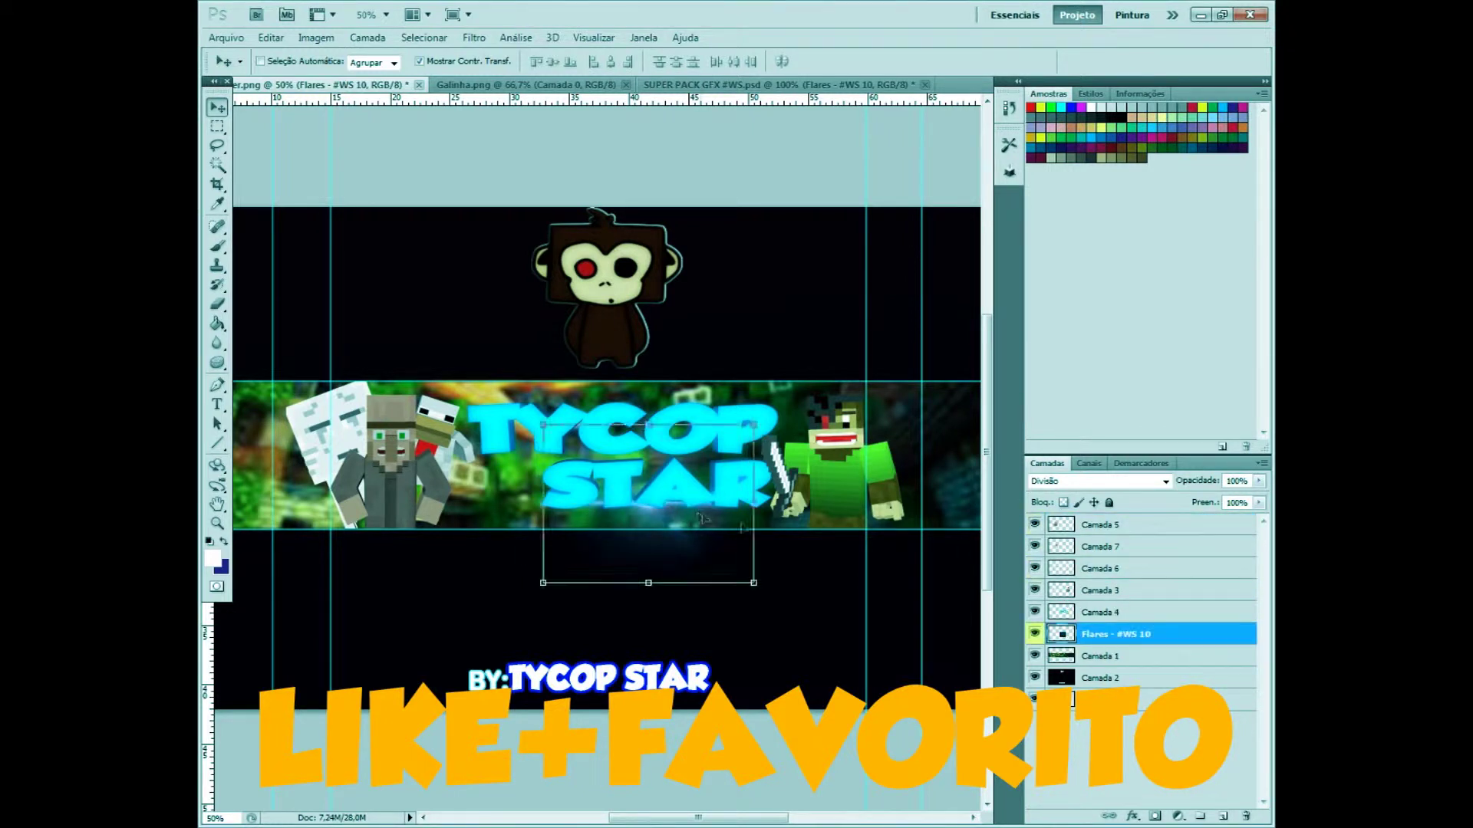
key(m)
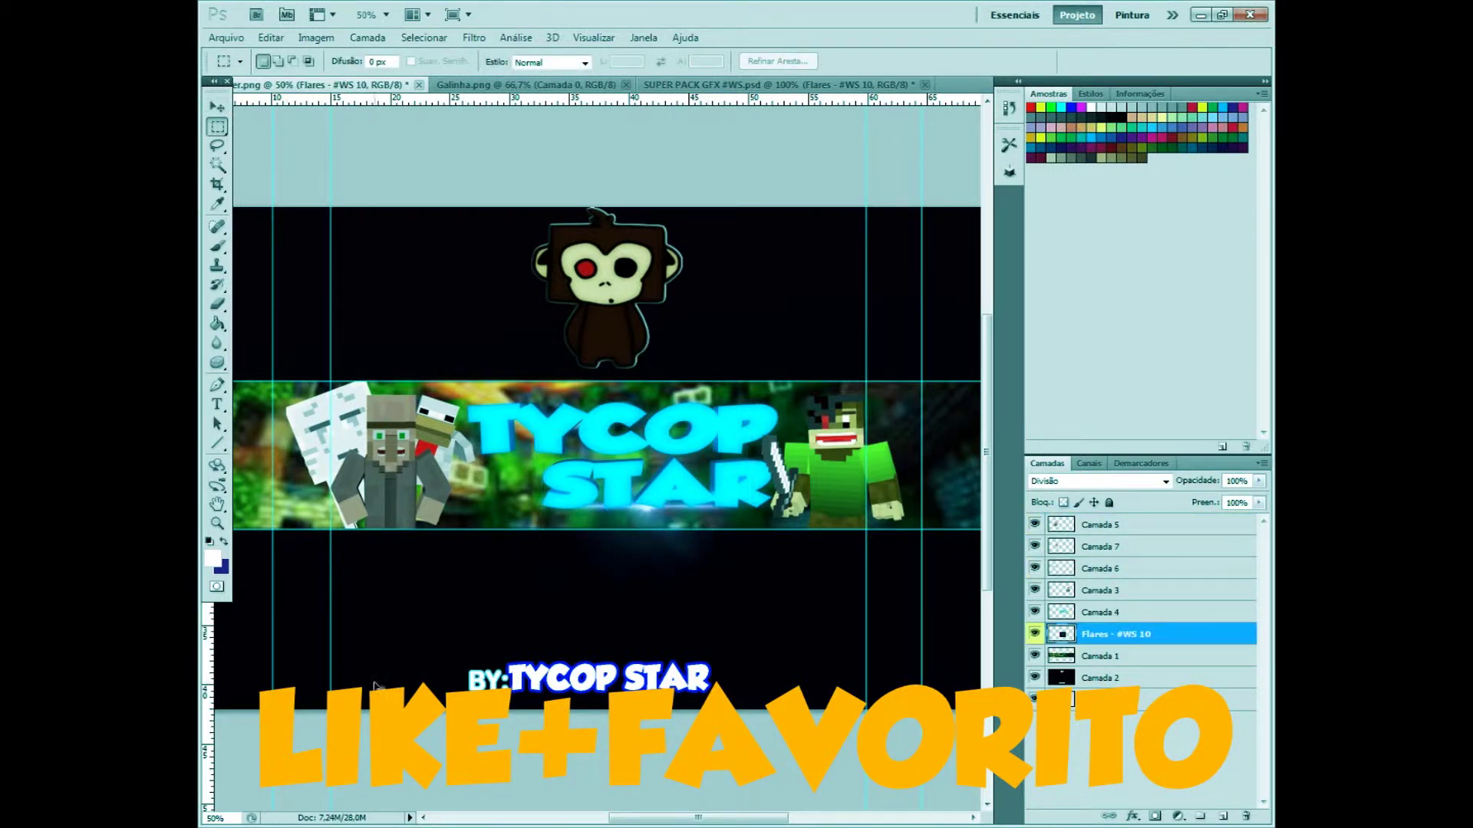
key(ctrl+minus)
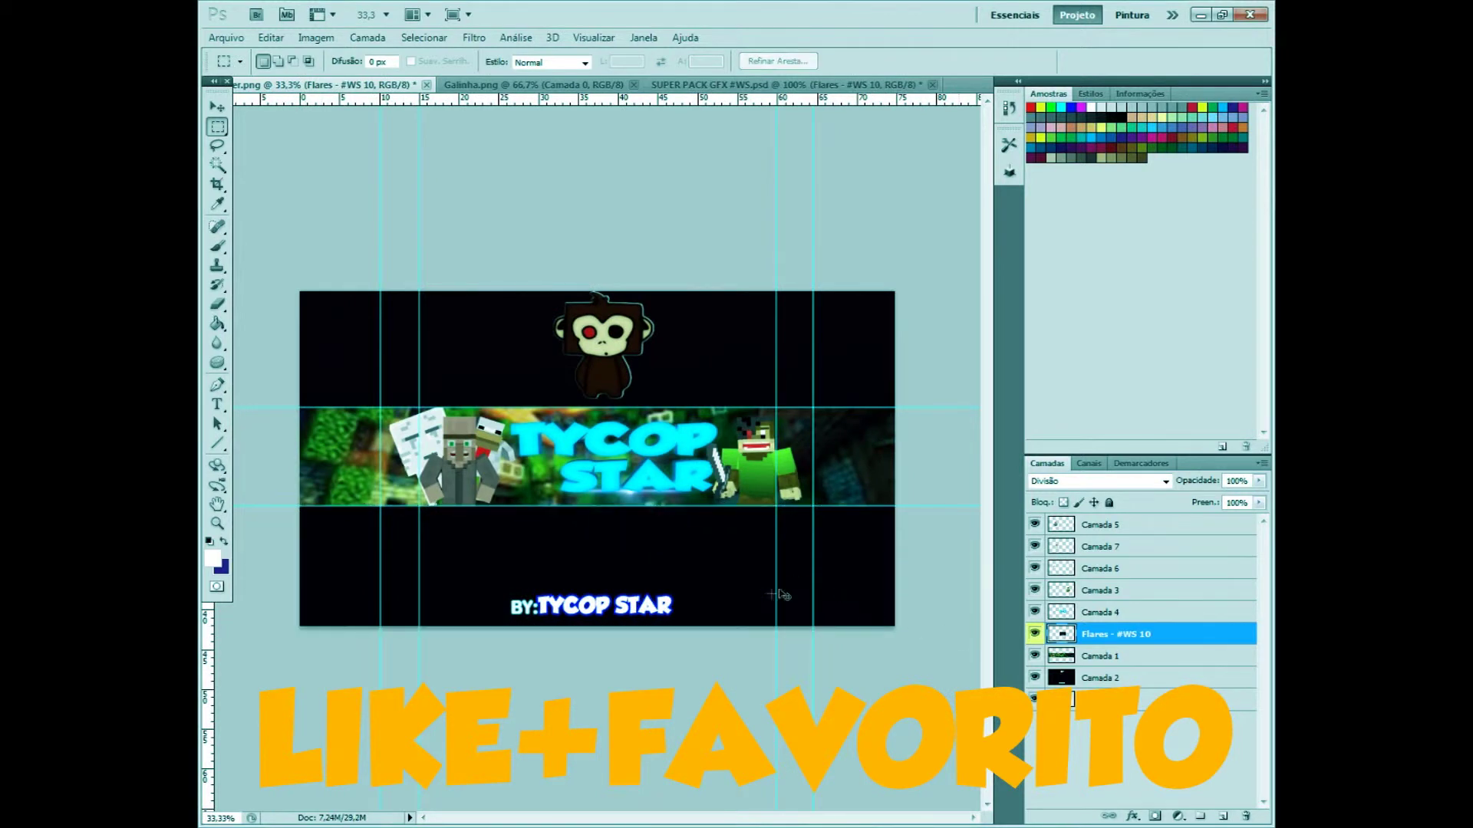
key(ctrl+plus)
key(v)
ctrl+click(315, 148)
click(1100, 524)
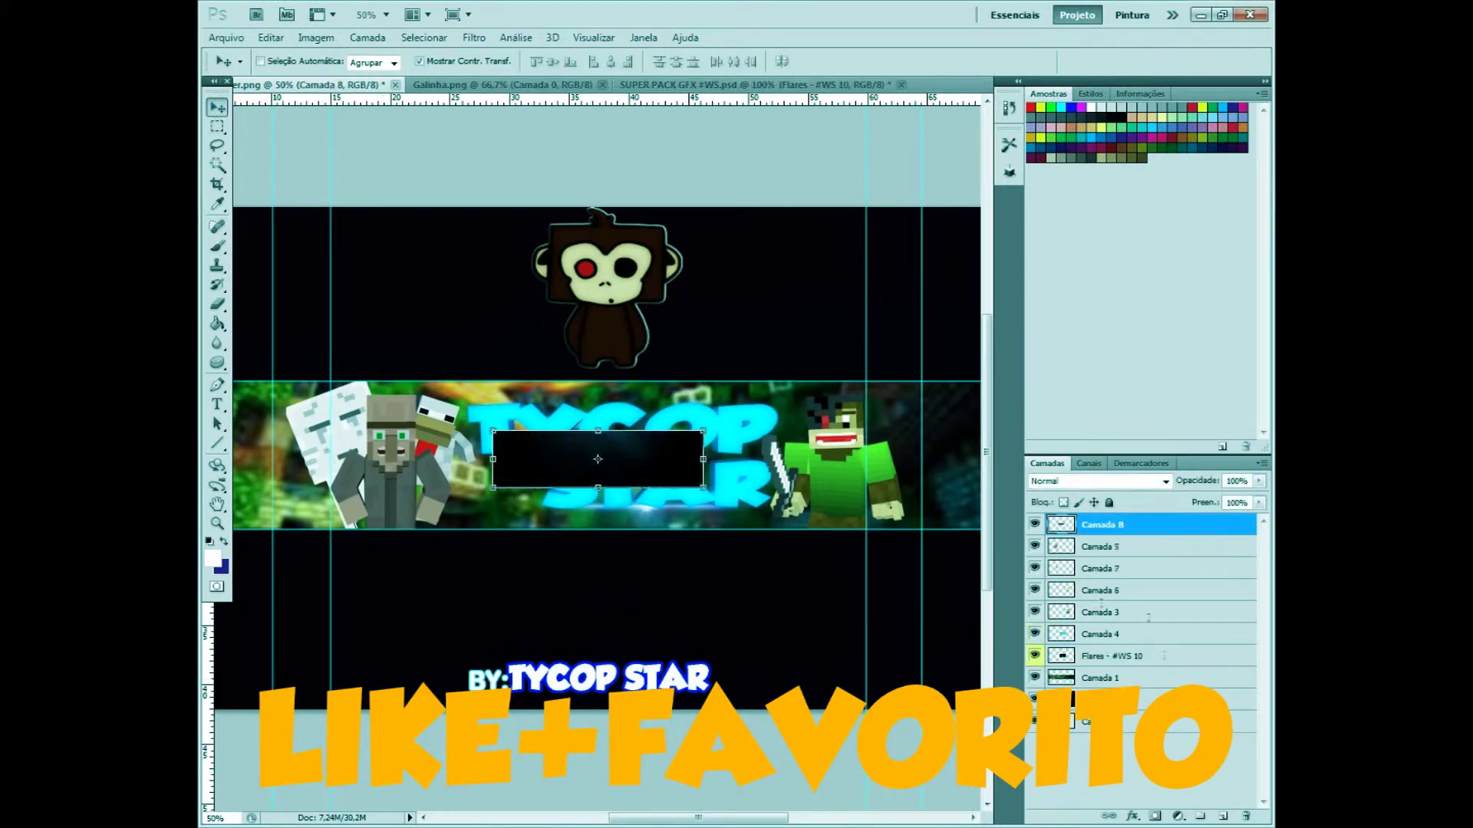
Step: In the graphics pack, hide Flares - #WS 10 and show Flares - #WS 18 instead
click(705, 84)
click(1104, 695)
scroll(1102, 668, down, 2)
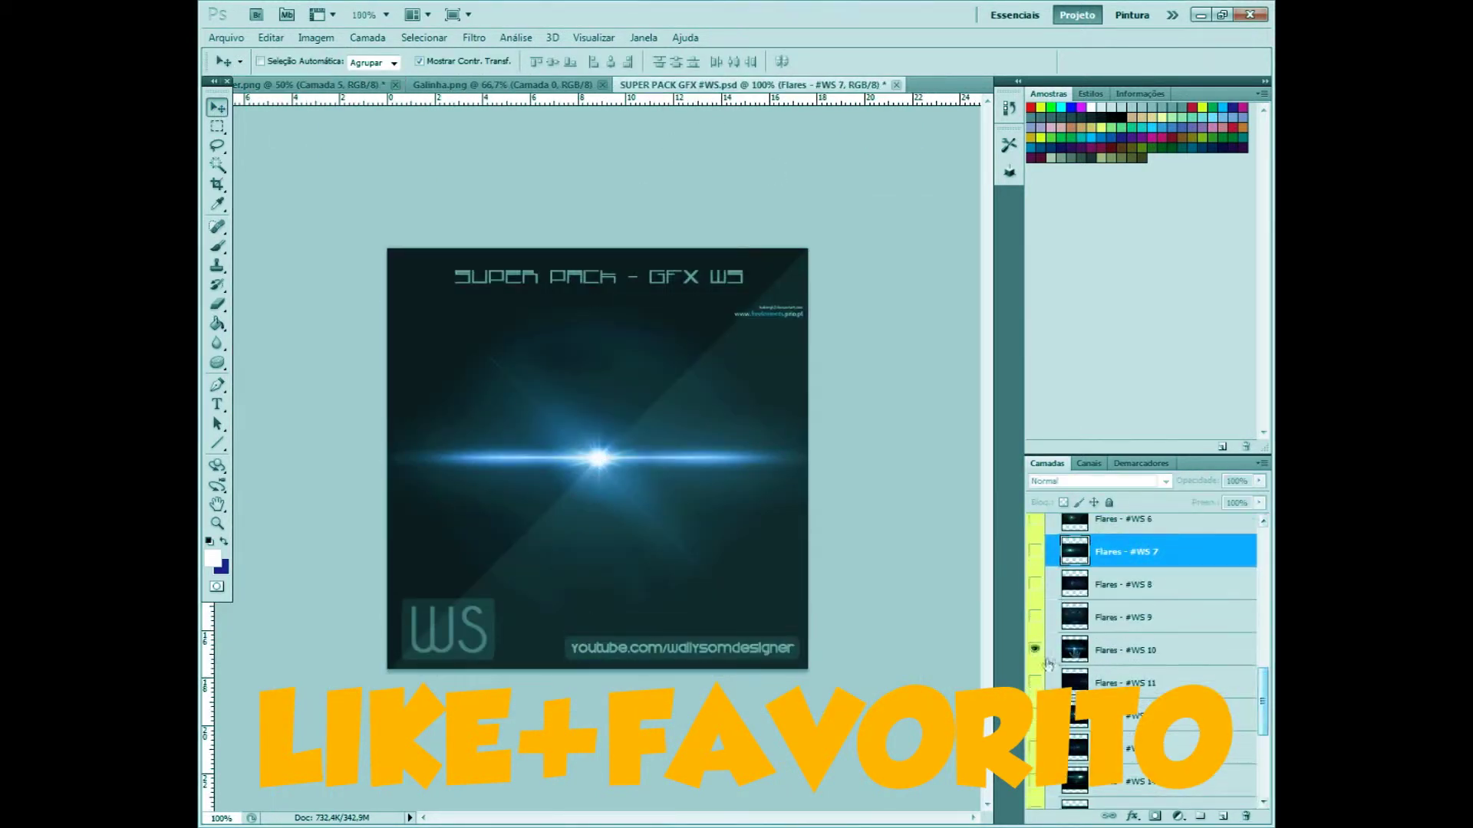
click(1035, 650)
click(1035, 715)
scroll(1251, 725, down, 3)
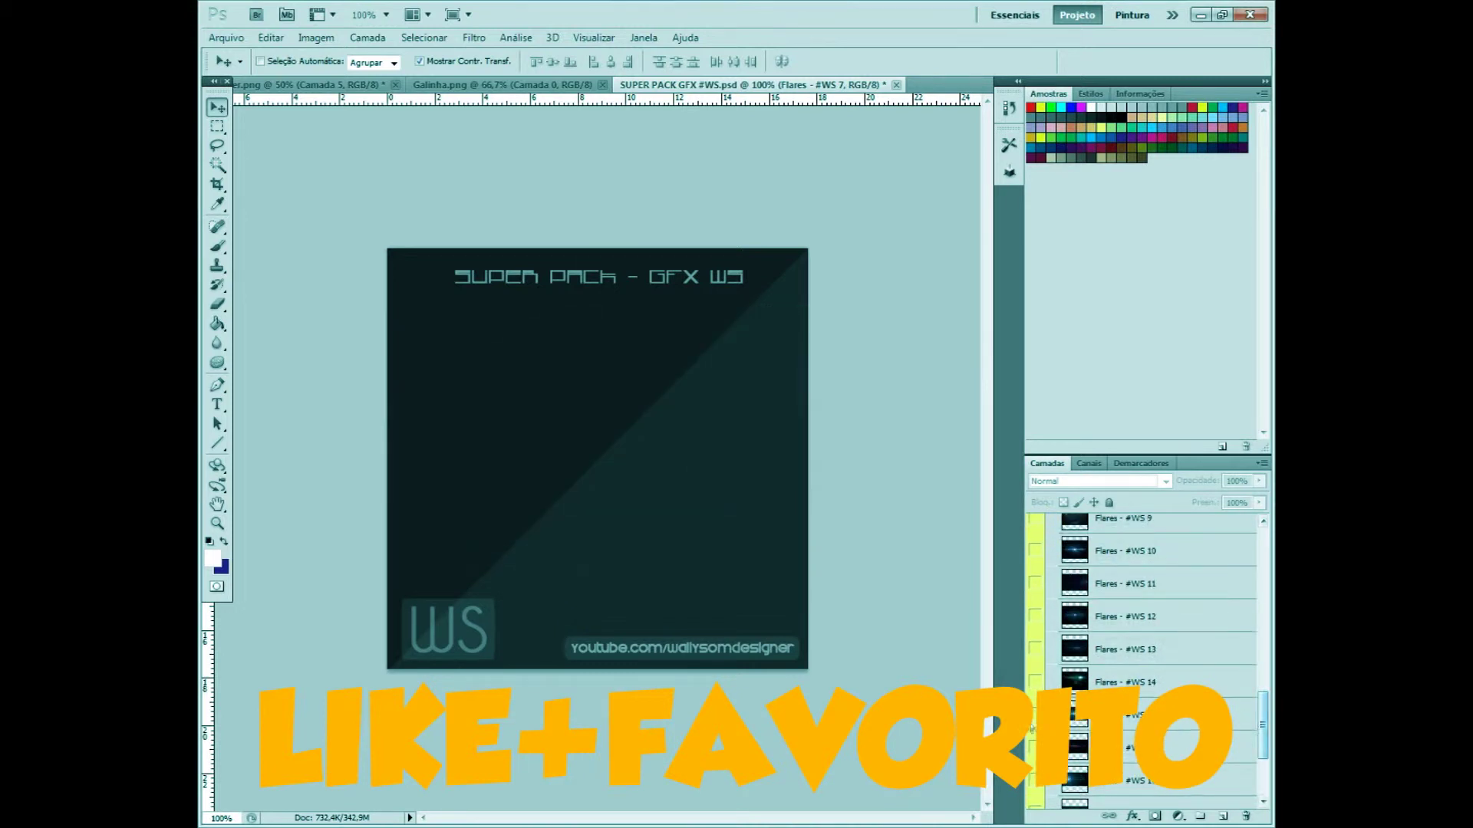
scroll(1251, 725, down, 3)
click(1105, 728)
click(1035, 727)
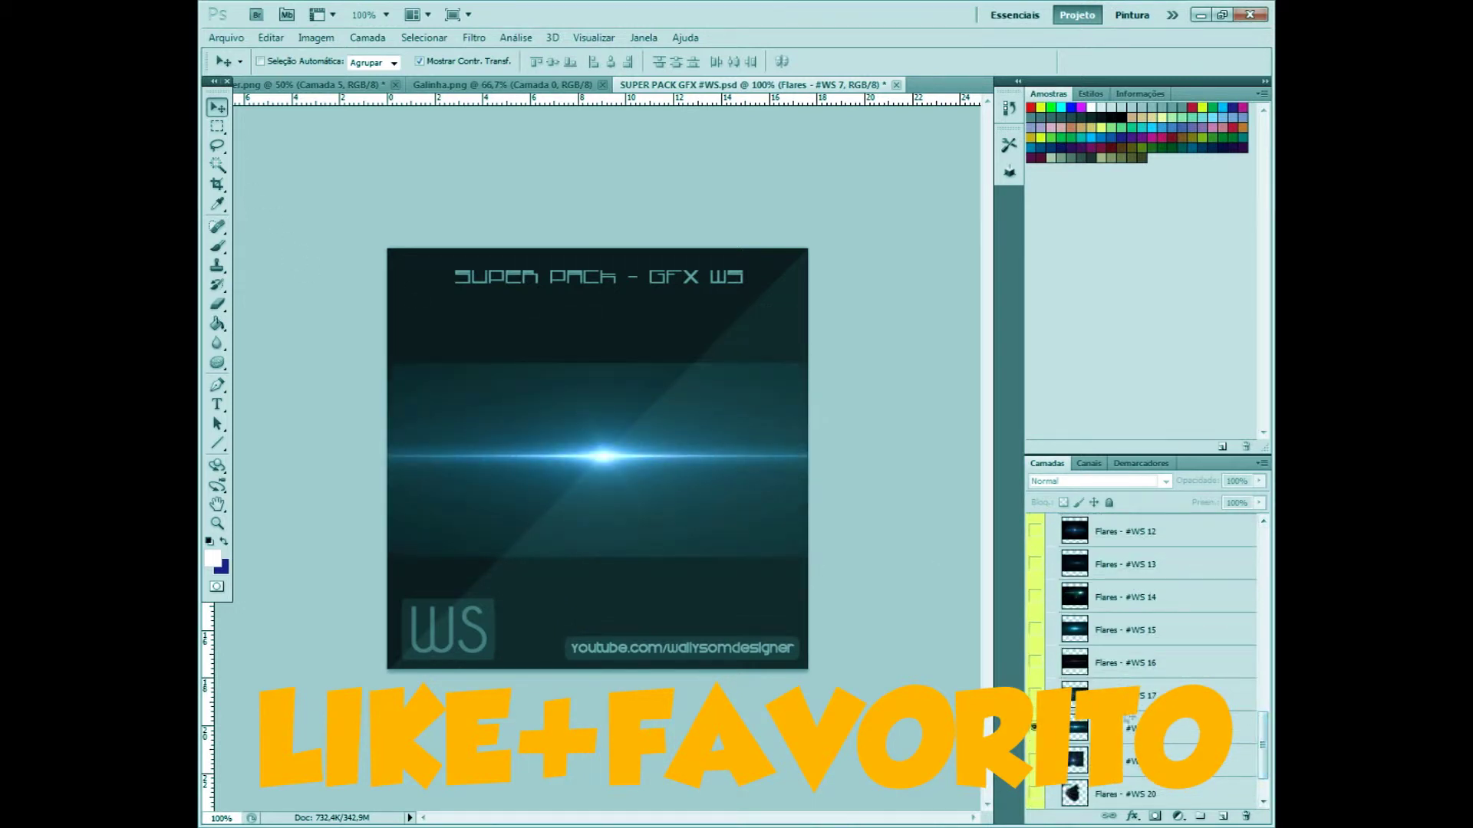
Step: Copy the Flares - #WS 18 layer from the pack into the banner behind the TYCOP STAR lettering
key(ctrl+t)
drag(546, 414, 326, 87)
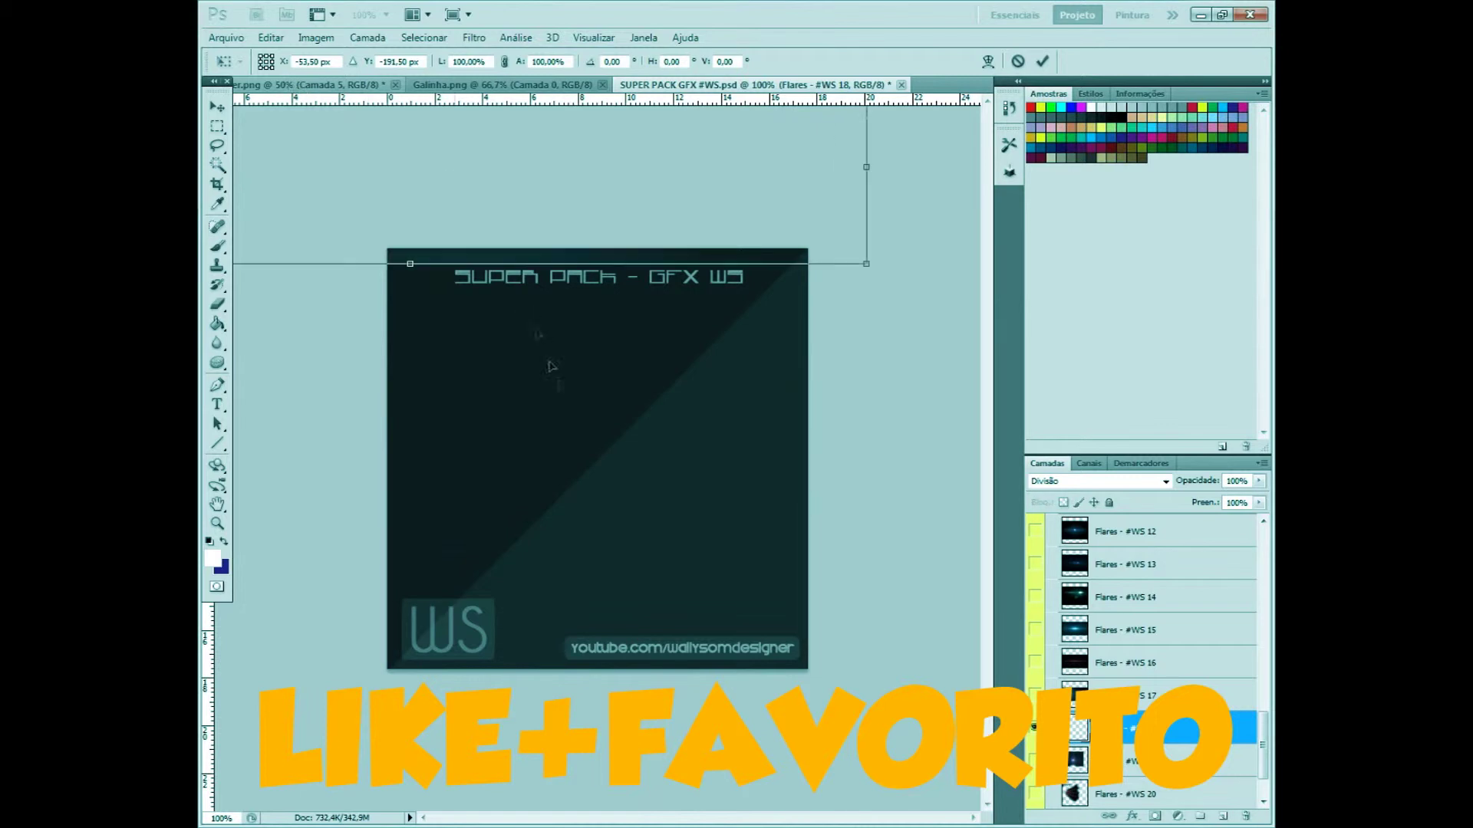
drag(488, 210, 268, 83)
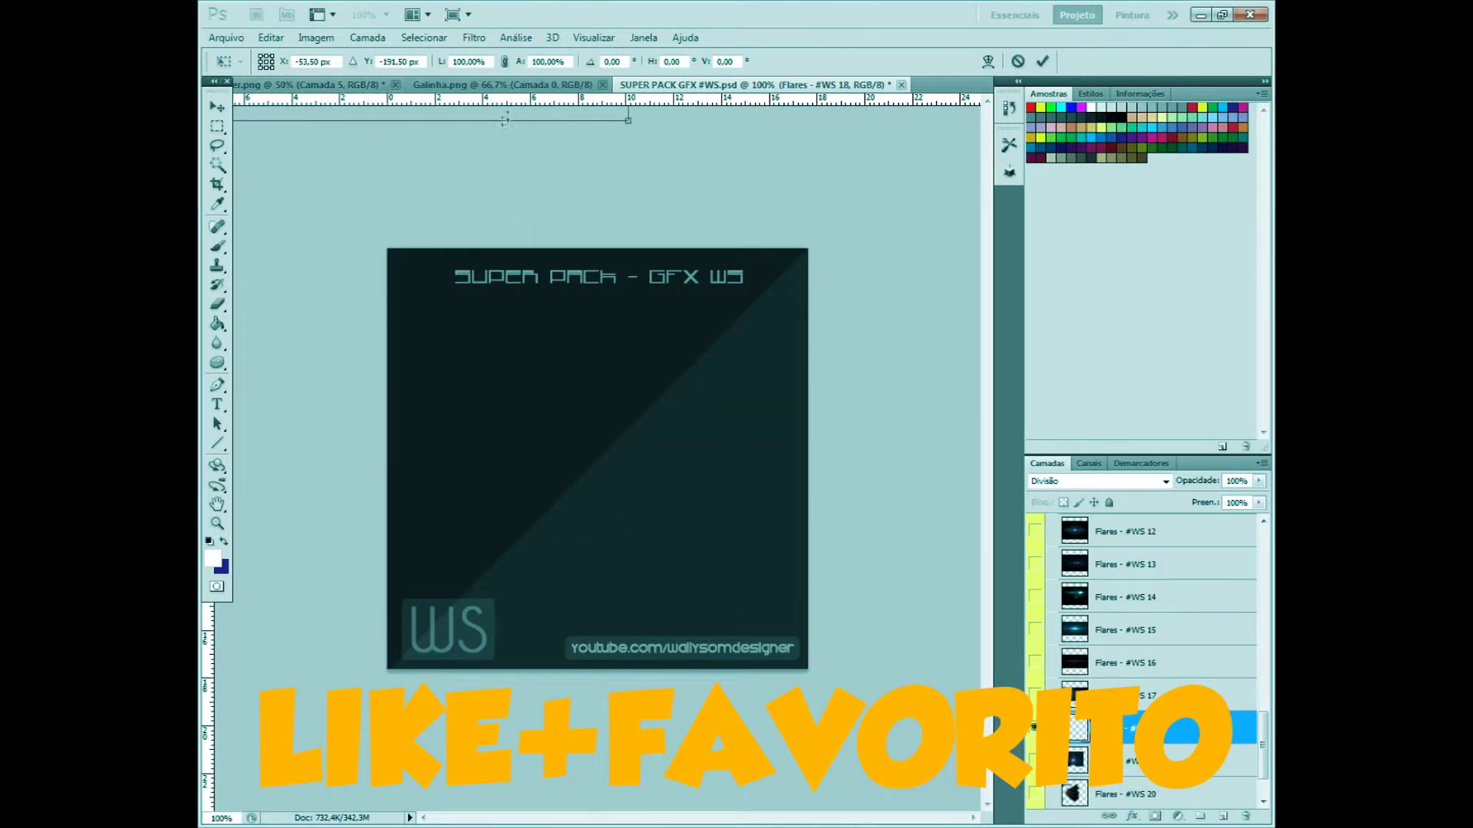
key(ctrl+z)
key(ctrl+z)
drag(1031, 759, 723, 439)
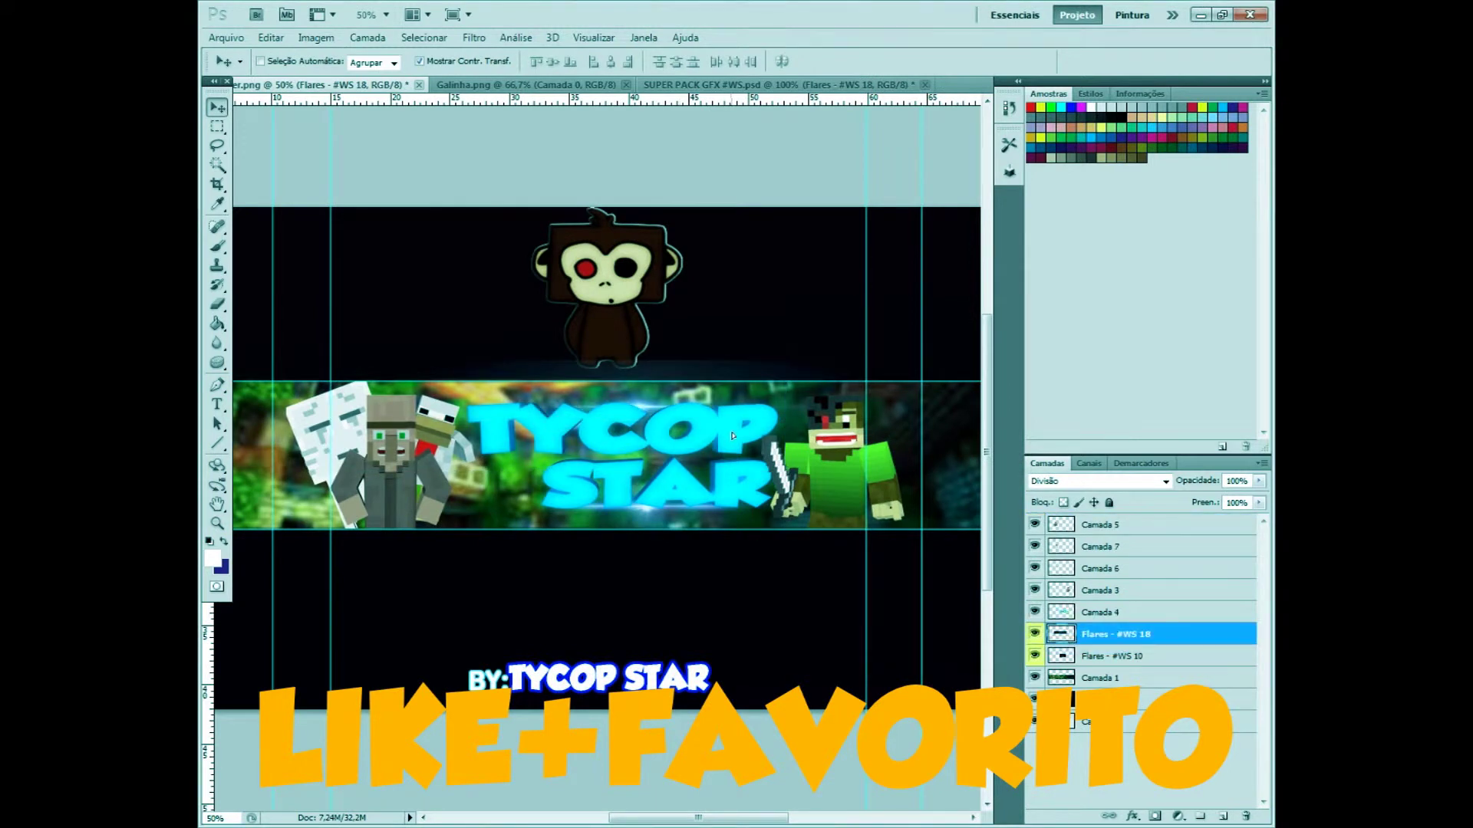
Step: Look through the graphics pack's layer groups, including T. Effects, for another effect to use
click(775, 85)
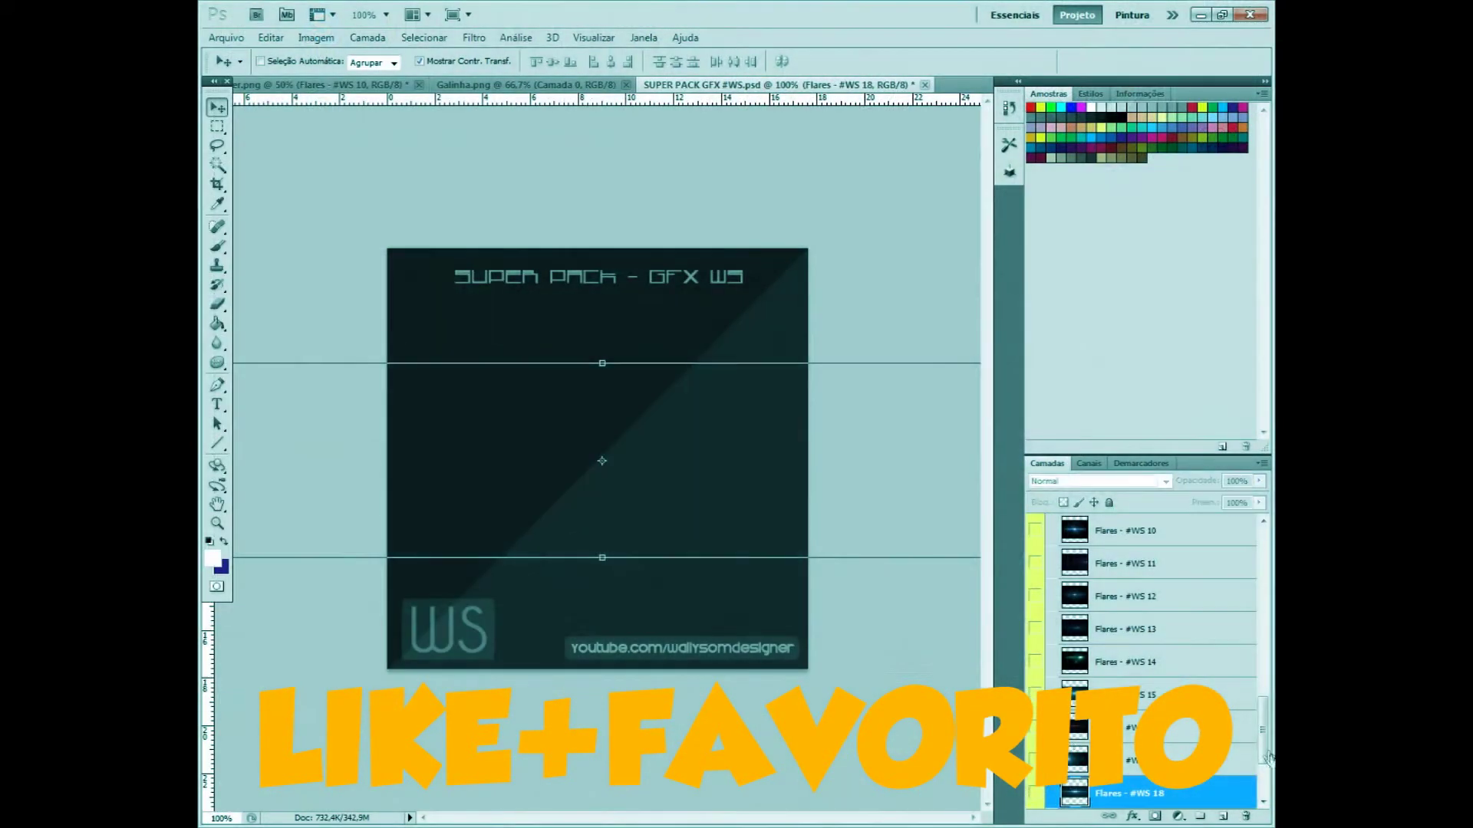
click(1052, 649)
click(1053, 649)
click(1052, 608)
click(1070, 587)
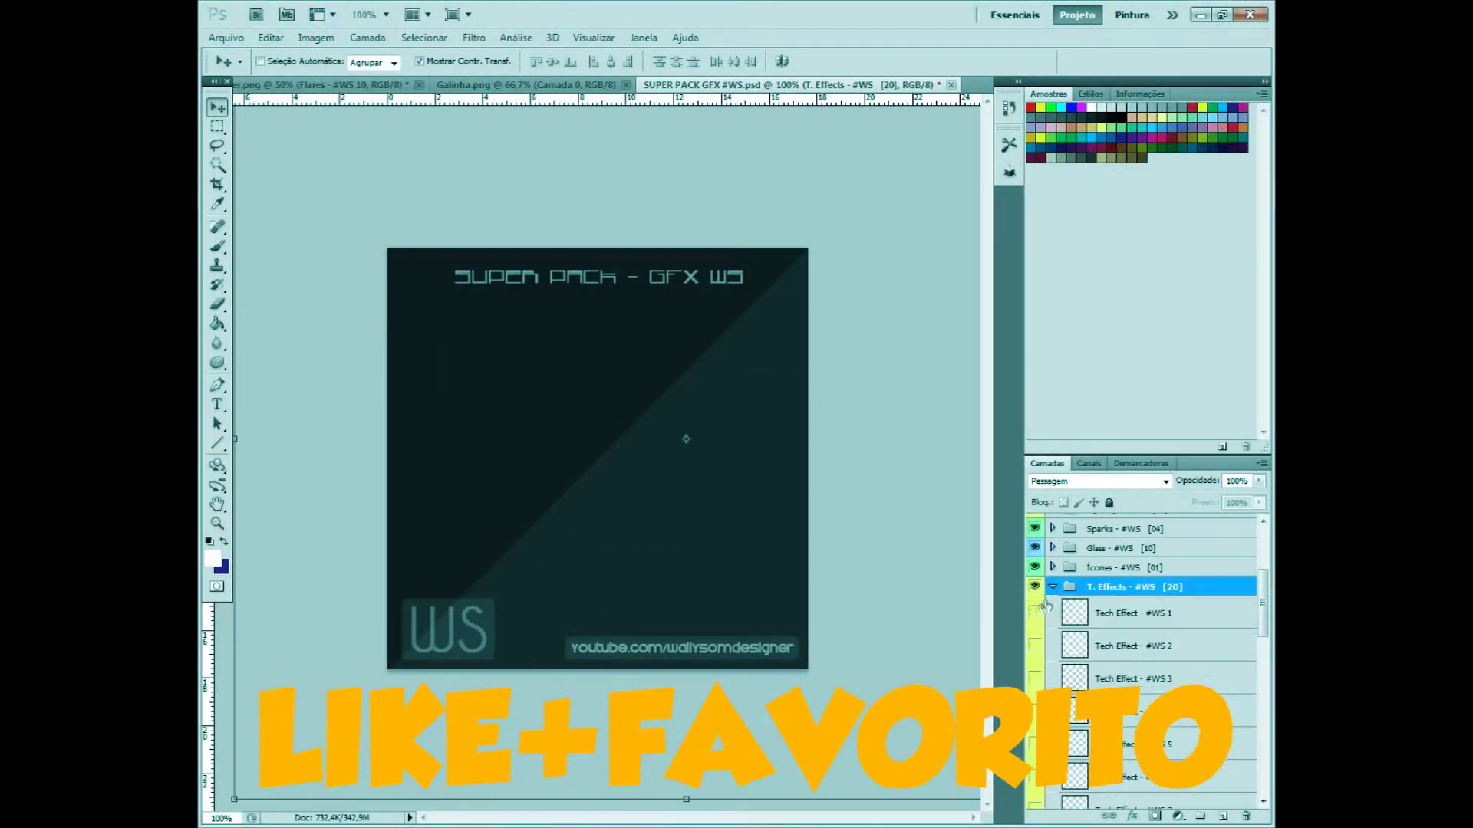
click(1052, 587)
click(1052, 665)
click(1052, 625)
drag(1261, 637, 1262, 537)
click(1052, 562)
click(1052, 562)
Step: Show Stock - #WS 3 from the pack's Stocks group and copy it into the banner behind the TYCOP STAR lettering
click(1053, 582)
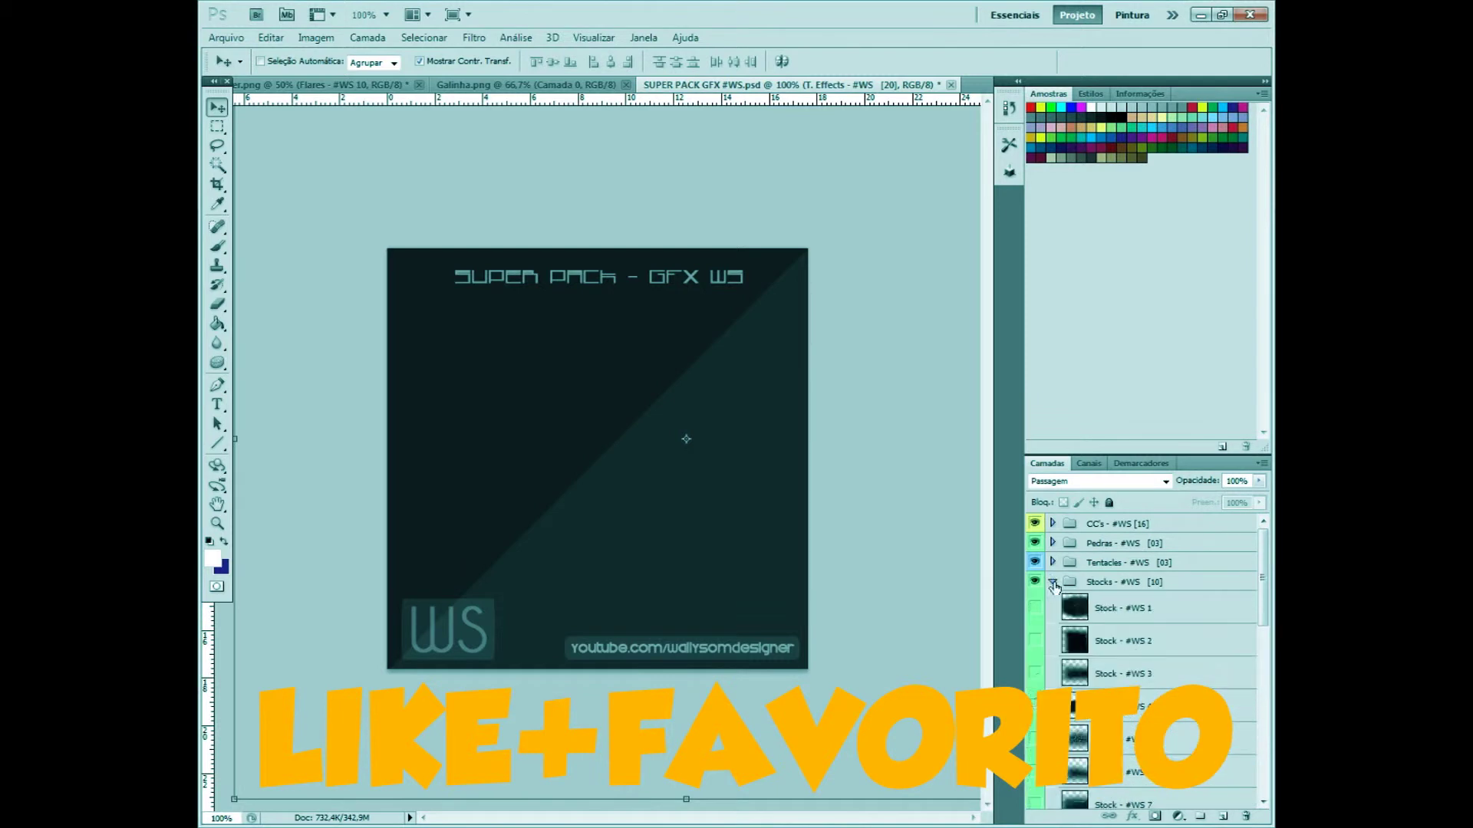
click(1035, 674)
drag(1112, 674, 607, 443)
Step: Preview other layers of the pack's Stocks group and copy Stock - #WS 9 into the banner
click(767, 84)
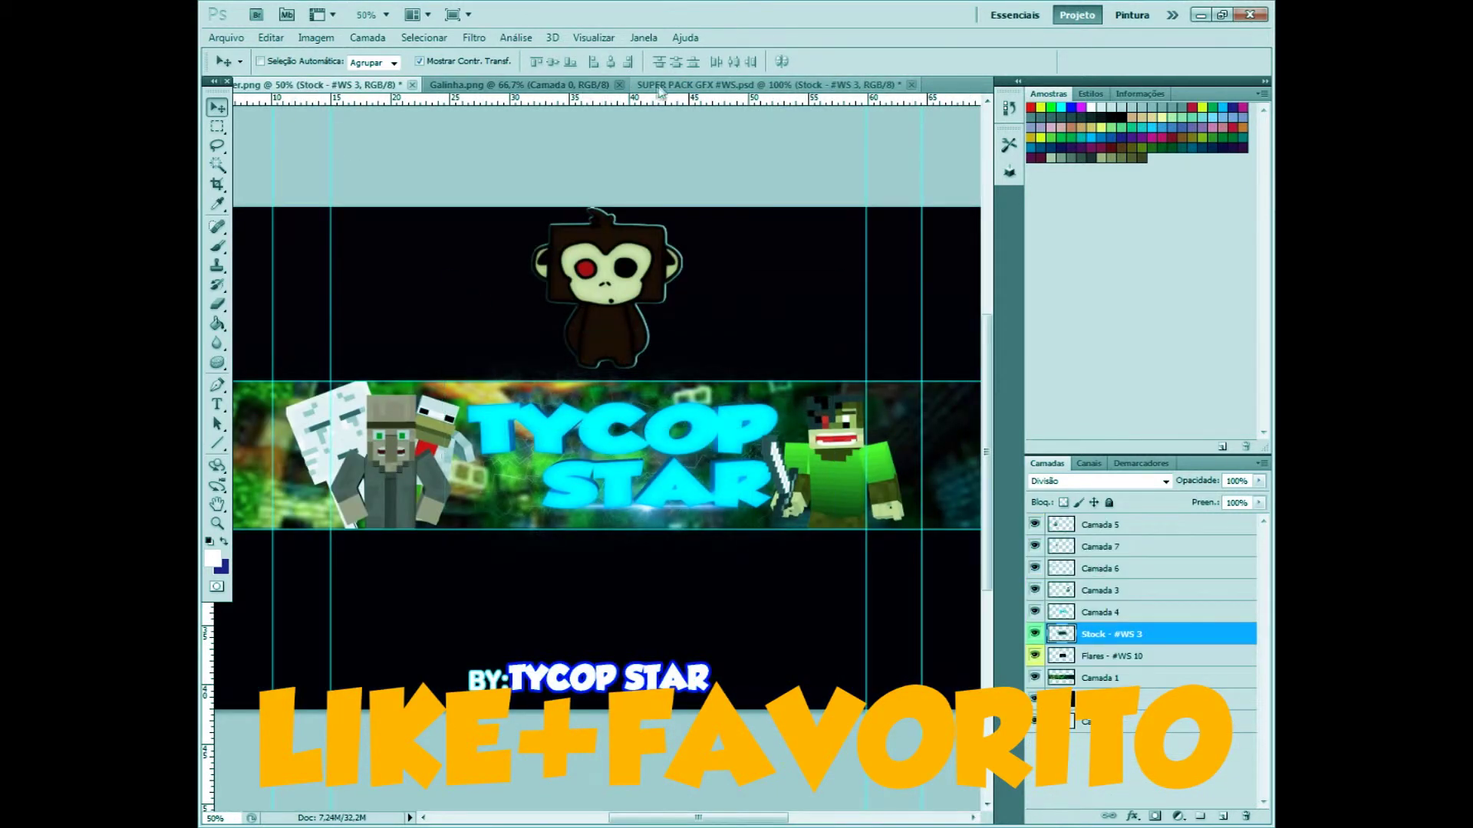
click(1034, 673)
click(1035, 707)
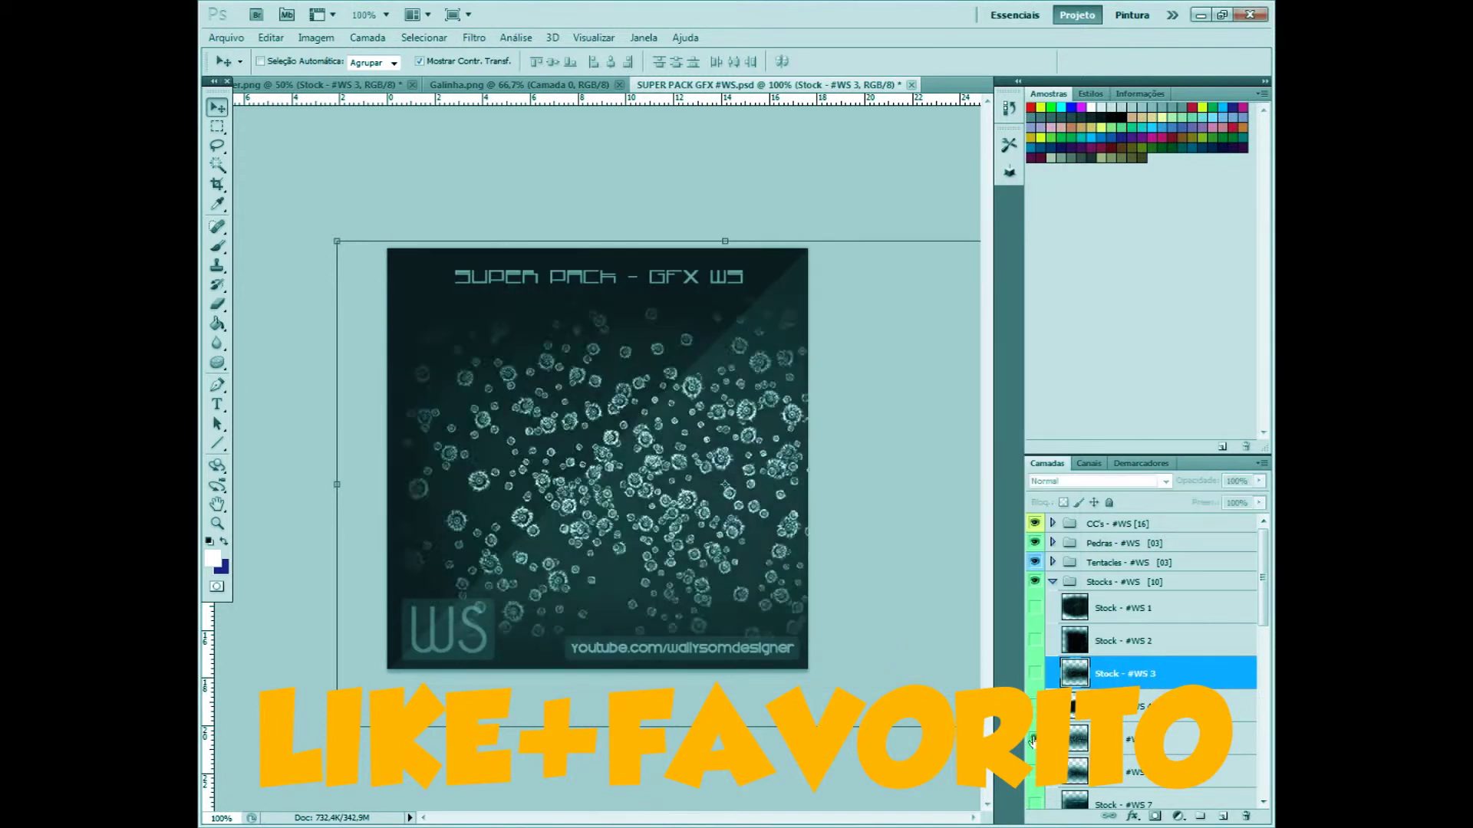
click(1034, 706)
scroll(1034, 675, down, 3)
click(1037, 544)
click(1037, 544)
click(1035, 544)
click(1035, 544)
click(1035, 643)
drag(946, 636, 833, 470)
key(ctrl+minus)
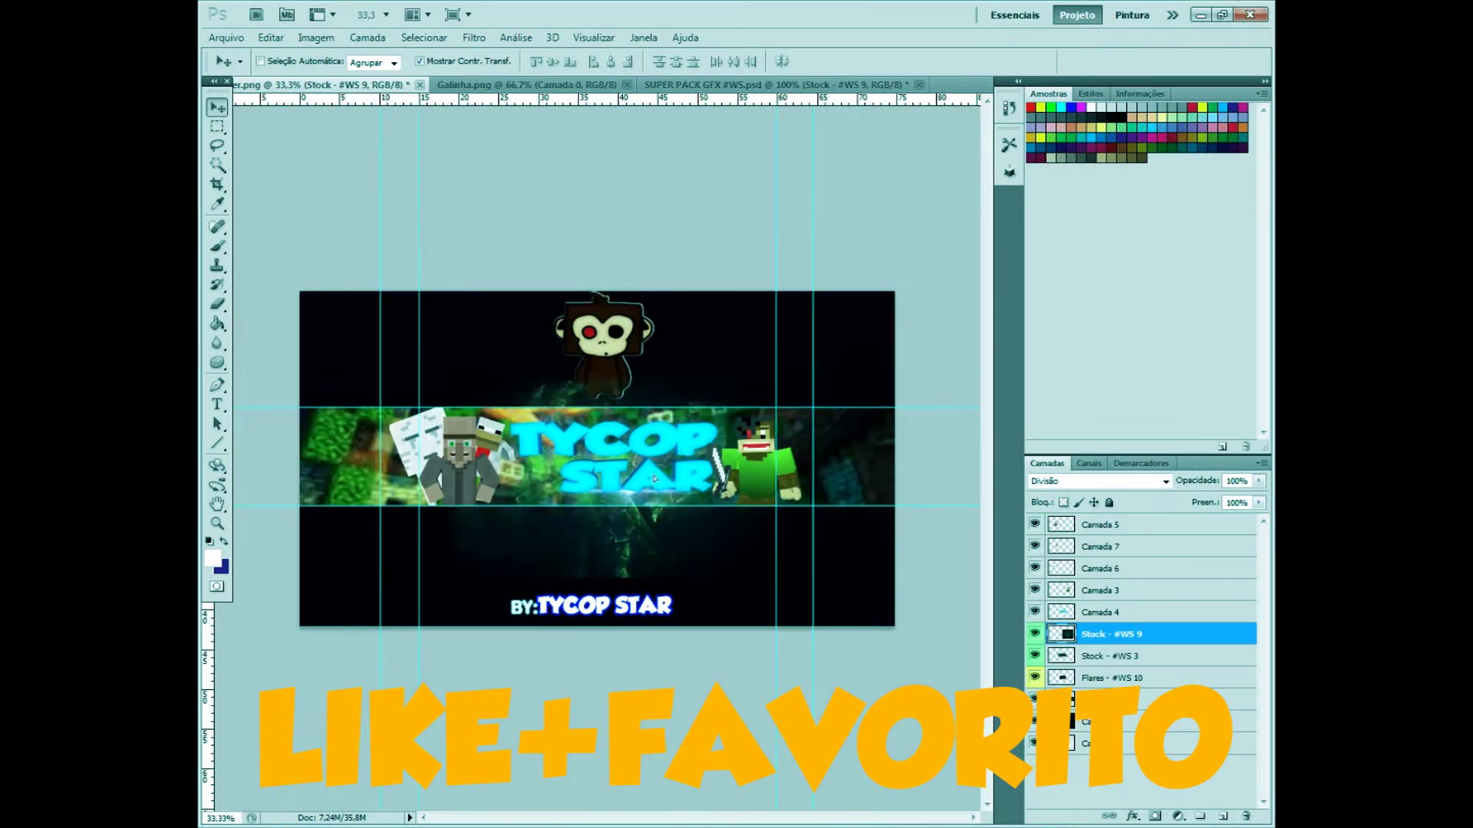
Step: Scale Stock - #WS 9 to 56.48% width and 64.17% height around the green-shirted character and bring its layer to the front
key(ctrl+t)
drag(866, 570, 833, 535)
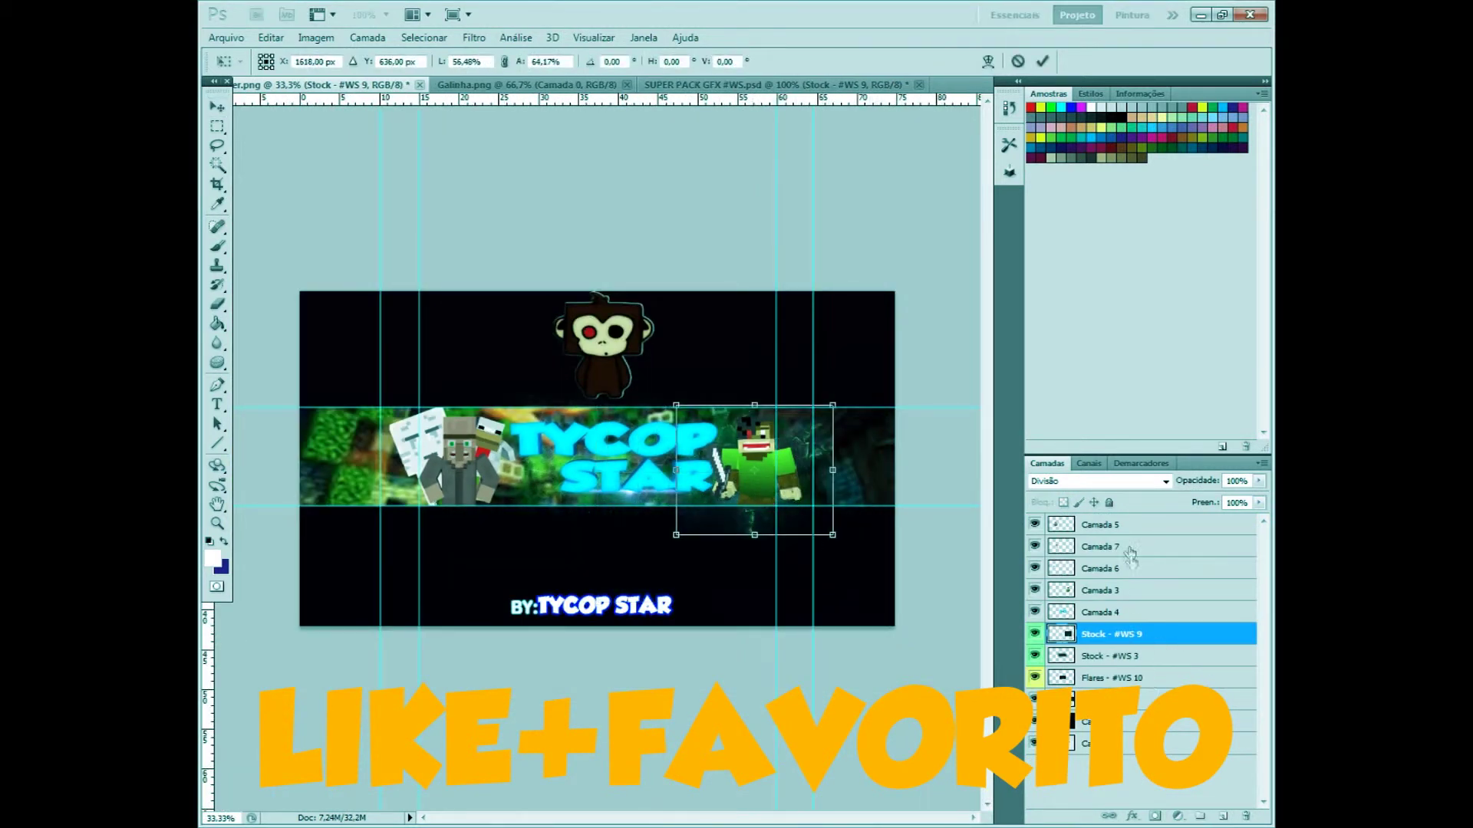
key(Return)
drag(1145, 616, 1143, 521)
key(ctrl+plus)
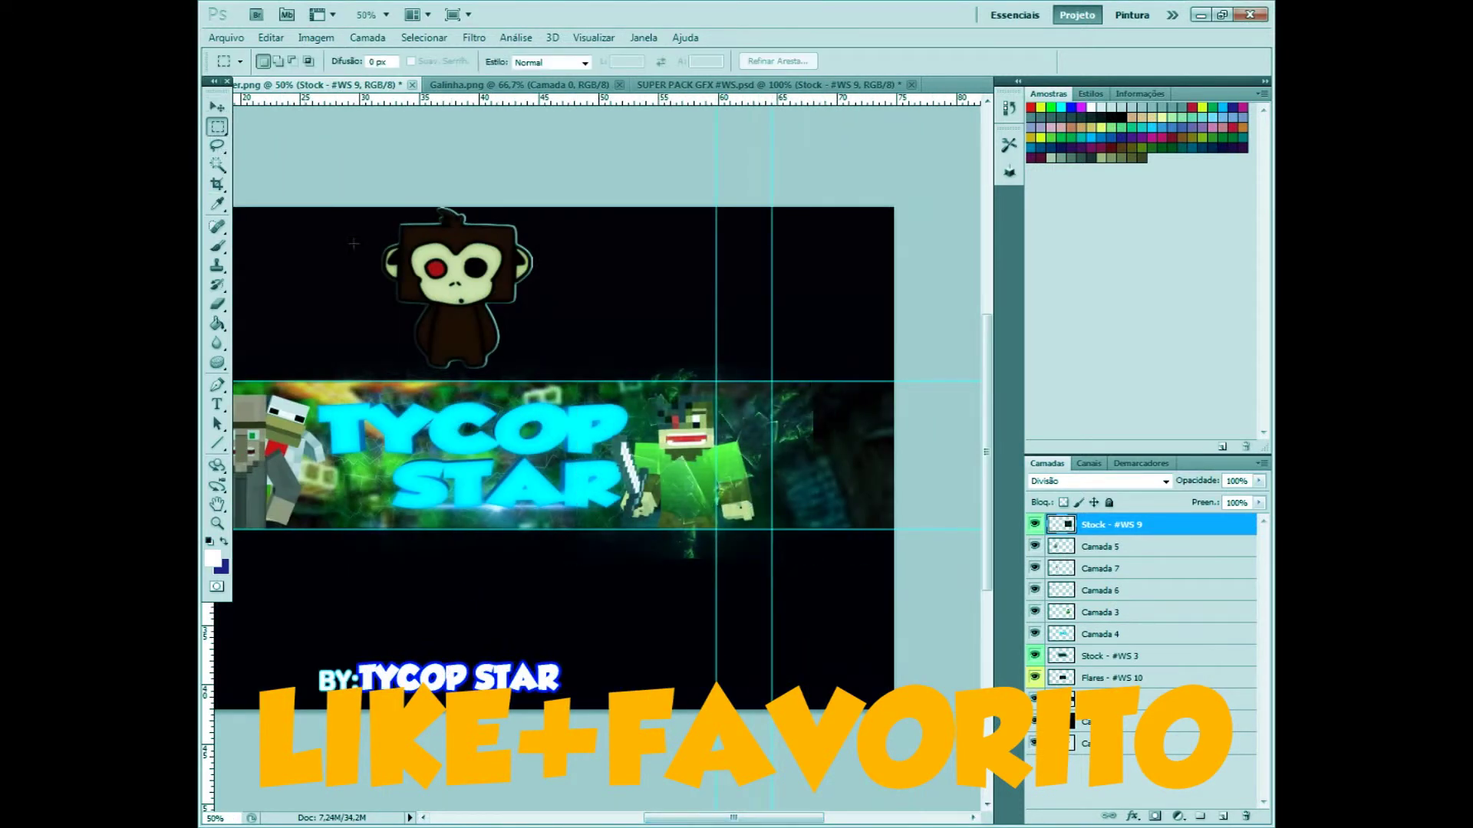
Step: Set the Eraser's brush size to 33 and discard the Stock - #WS 9 layer
right_click(621, 463)
drag(675, 506, 690, 506)
key(Return)
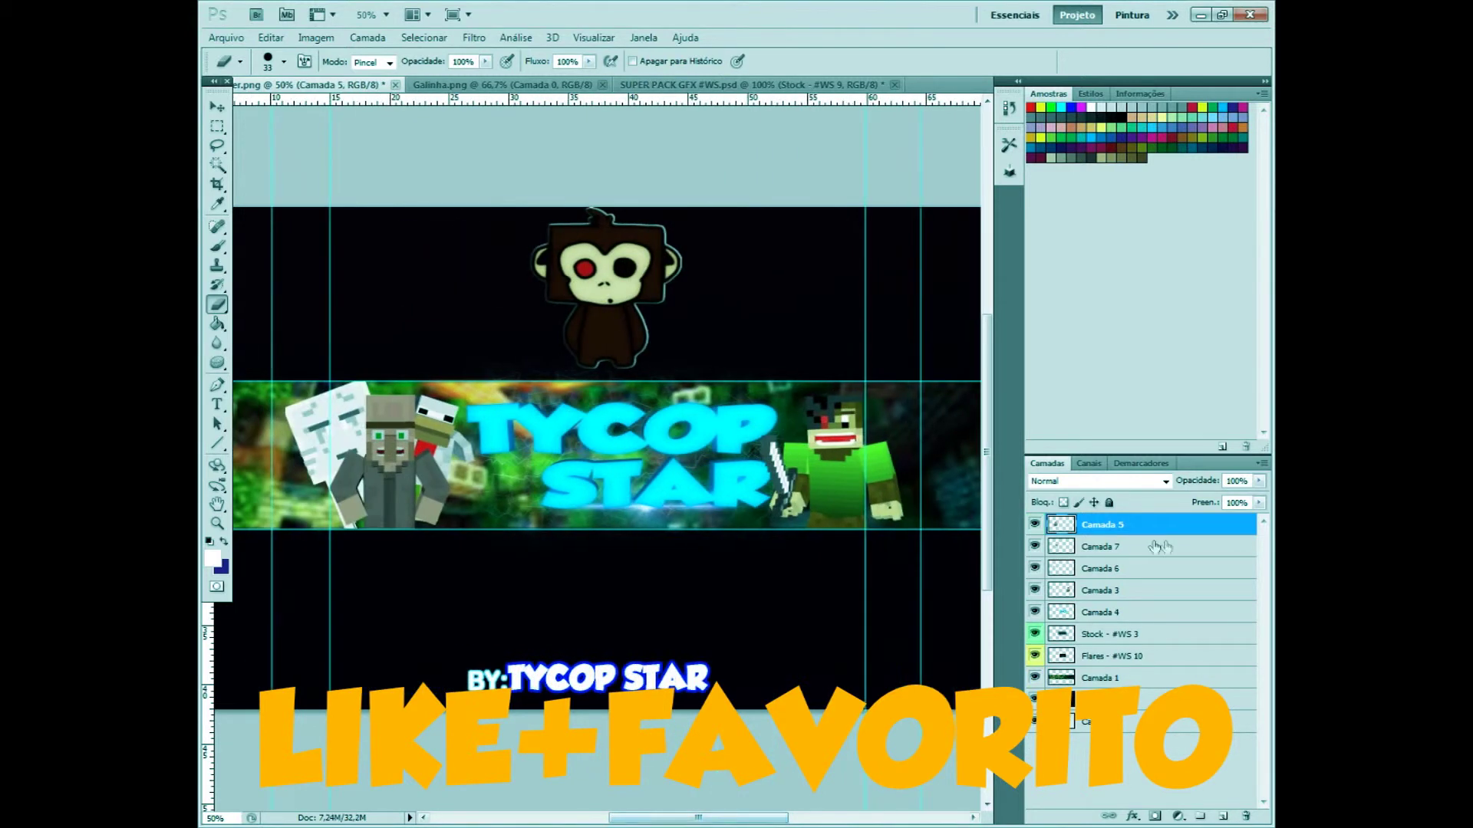
Step: Apply a blue Color Overlay at an opacity of only a few percent to the Stock - #WS 3 layer
click(1101, 612)
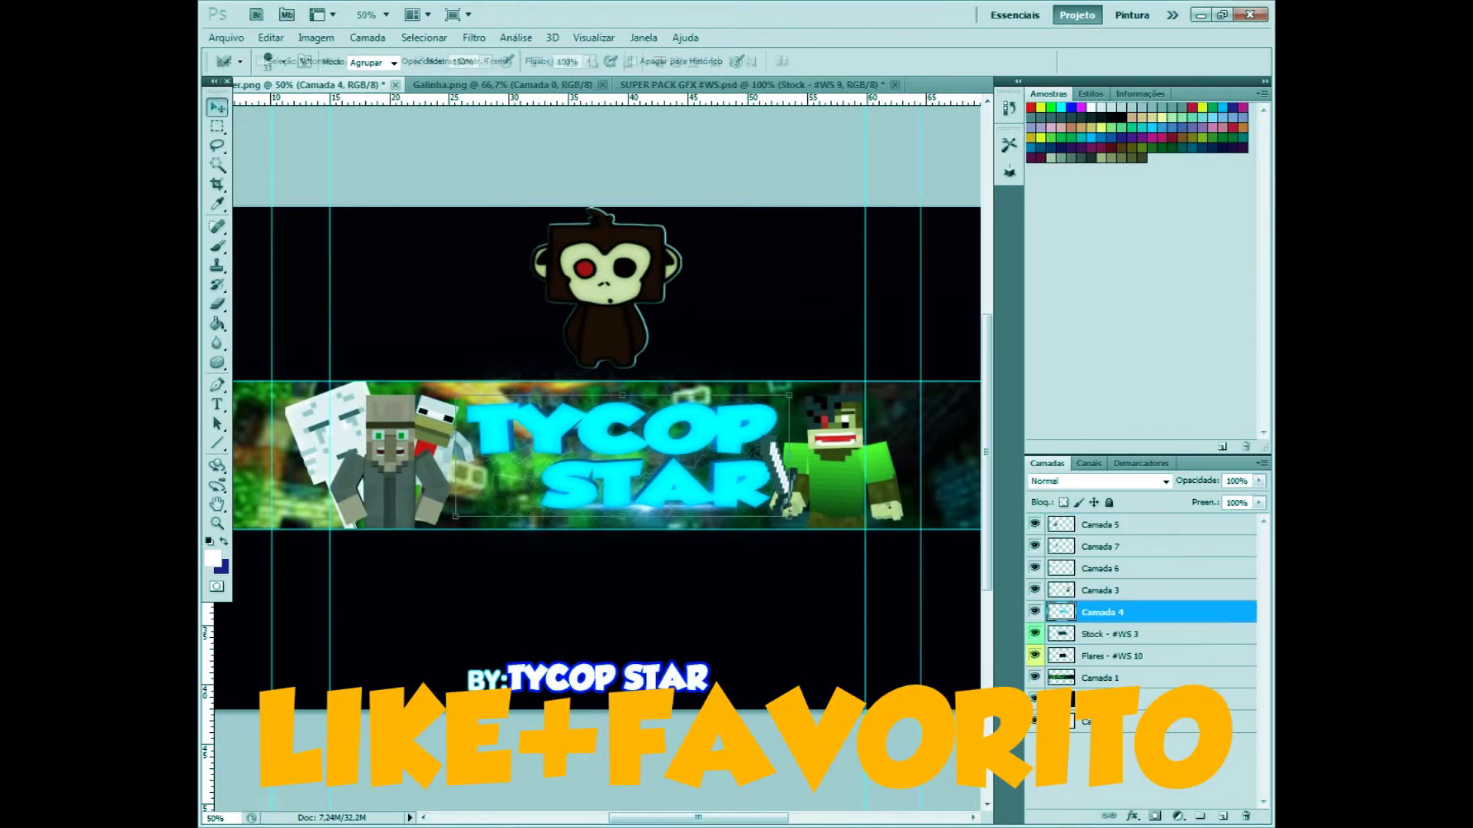
click(1125, 635)
double_click(1126, 634)
click(736, 744)
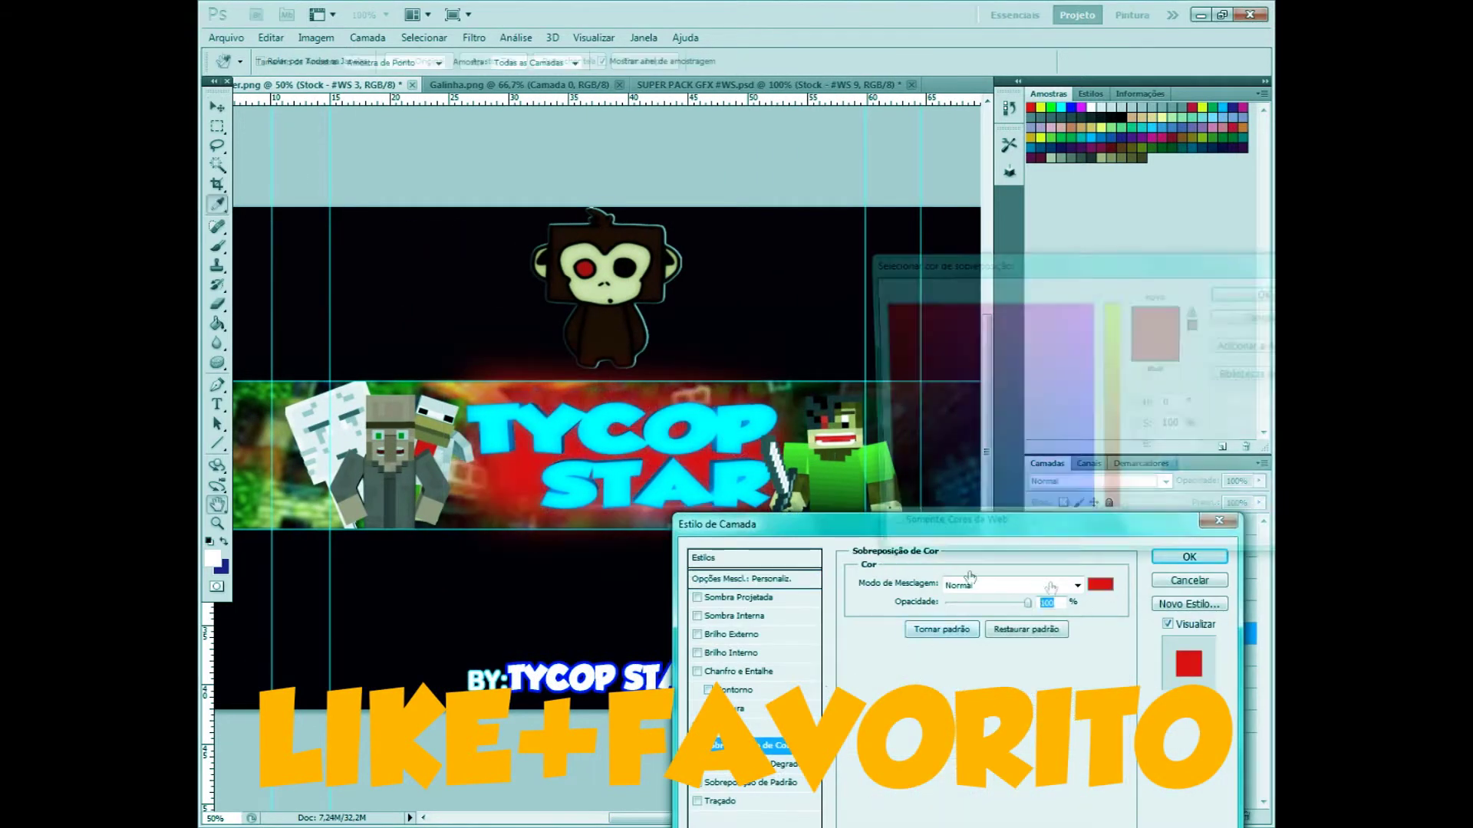
click(1100, 585)
click(1267, 298)
drag(1028, 603, 956, 616)
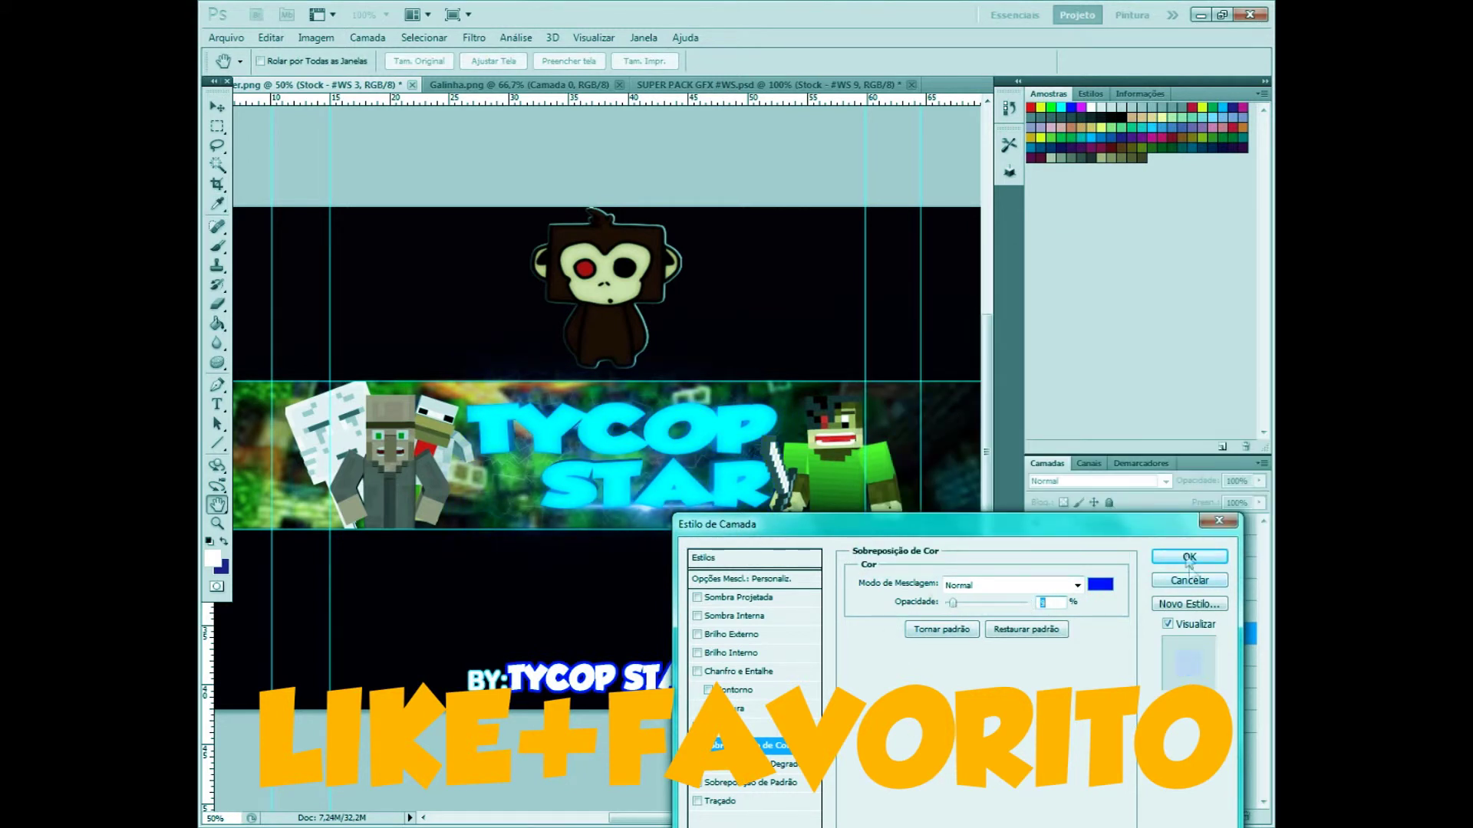
click(1201, 586)
key(e)
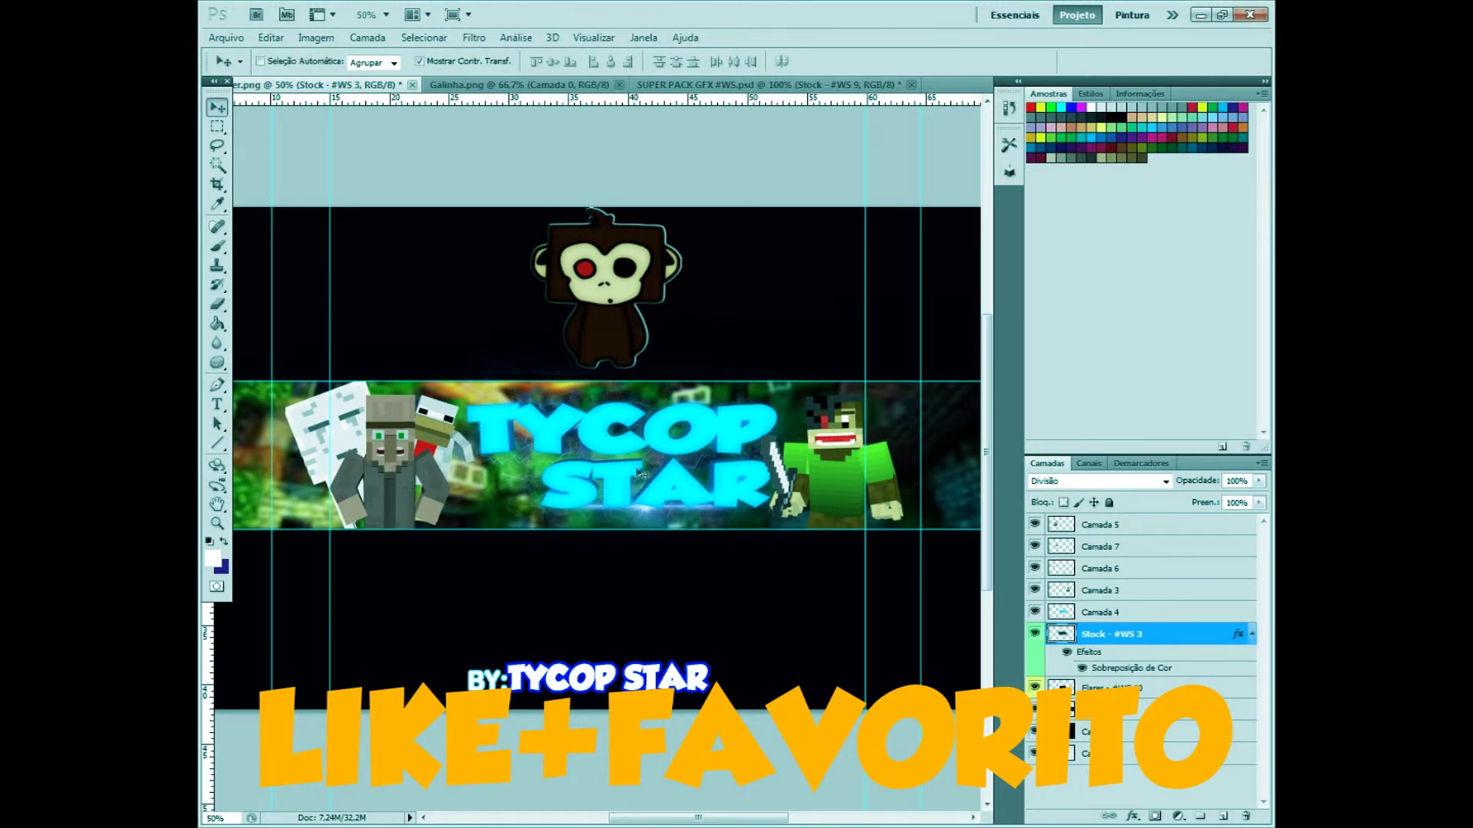
key(m)
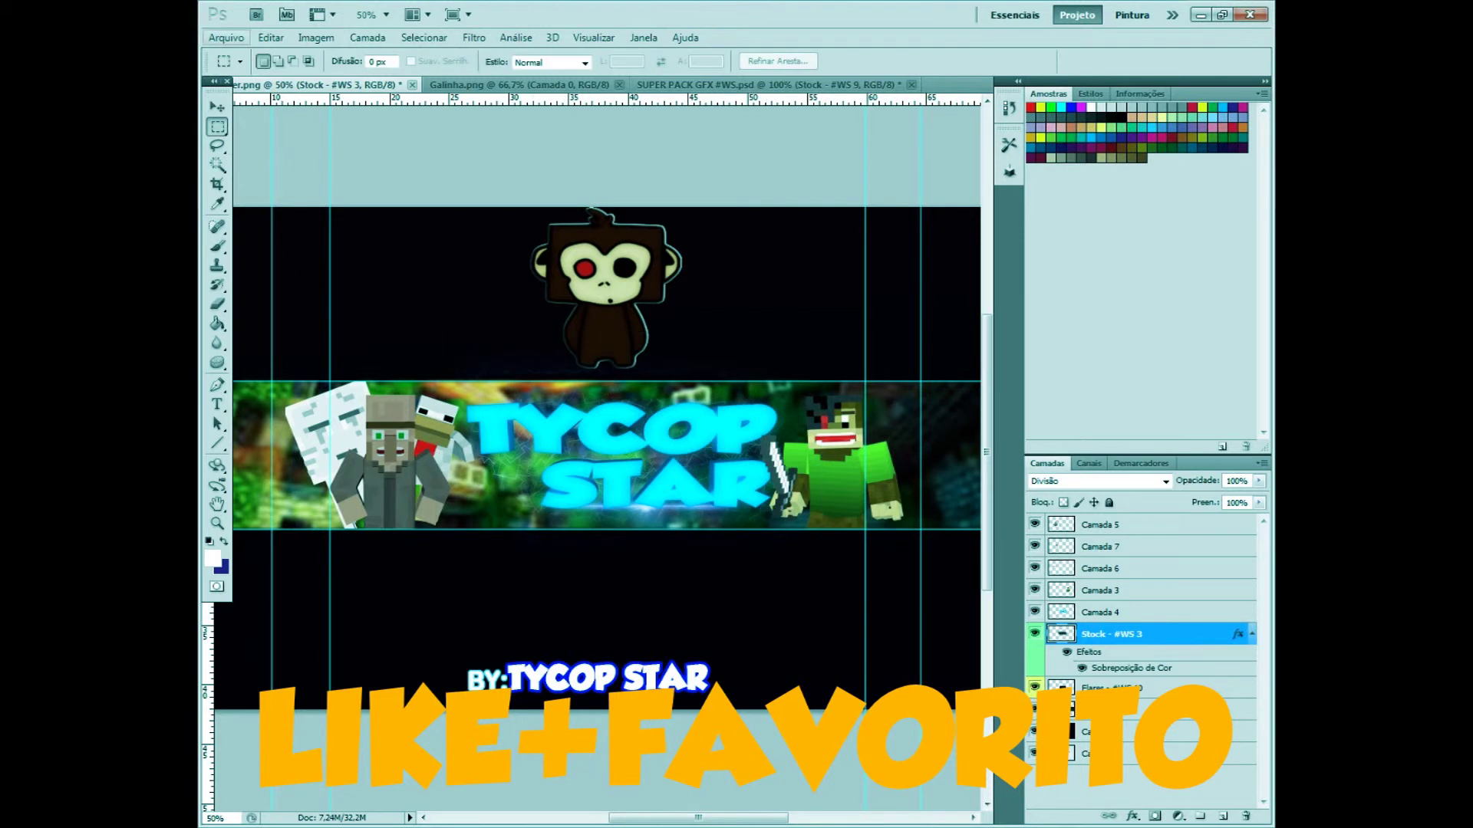
Step: Export the banner for the web as a PNG-8 image named "Banner para 500 vid" in the Imagens folder
click(226, 37)
click(306, 280)
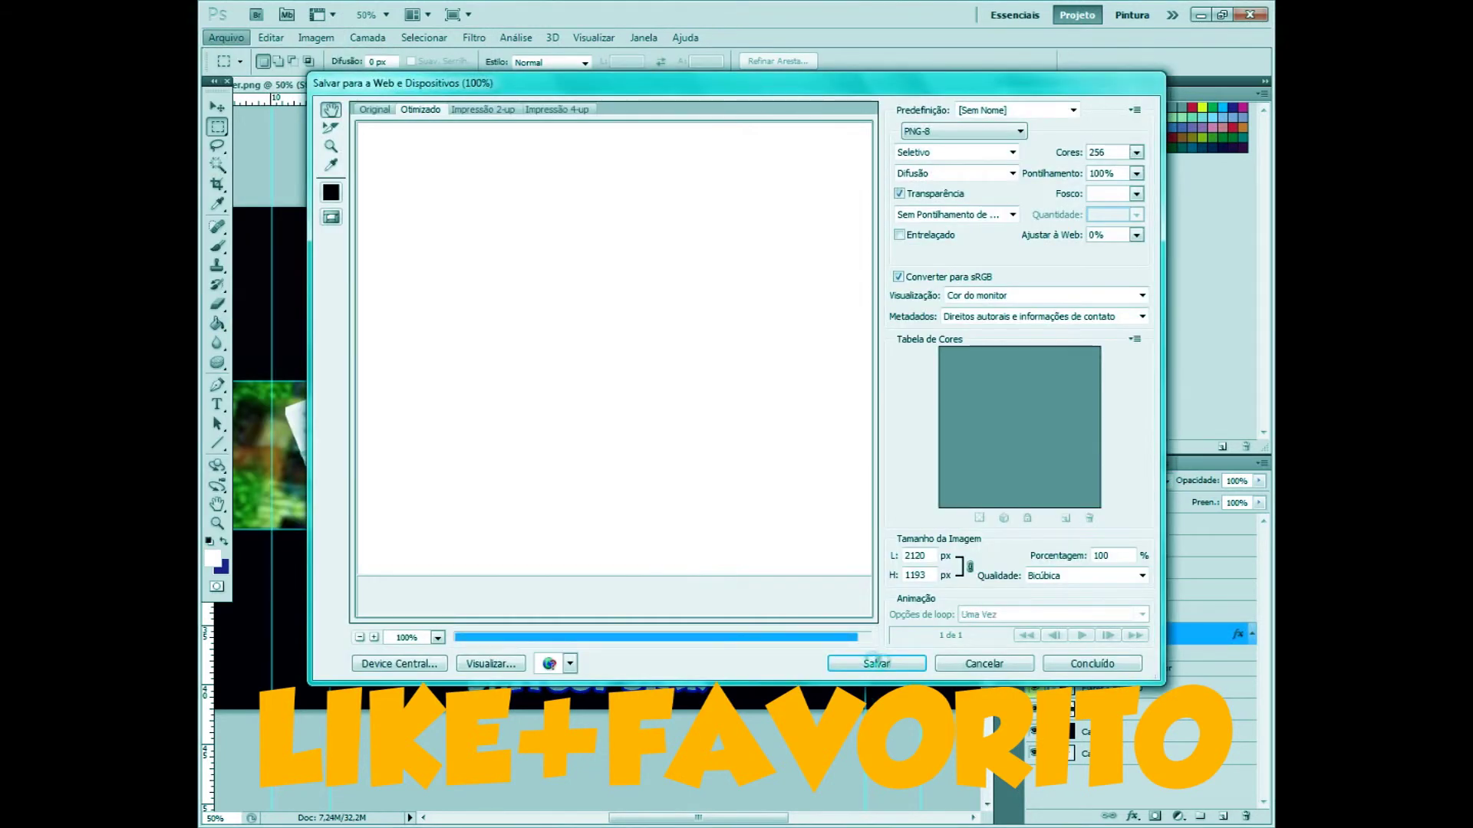
click(876, 664)
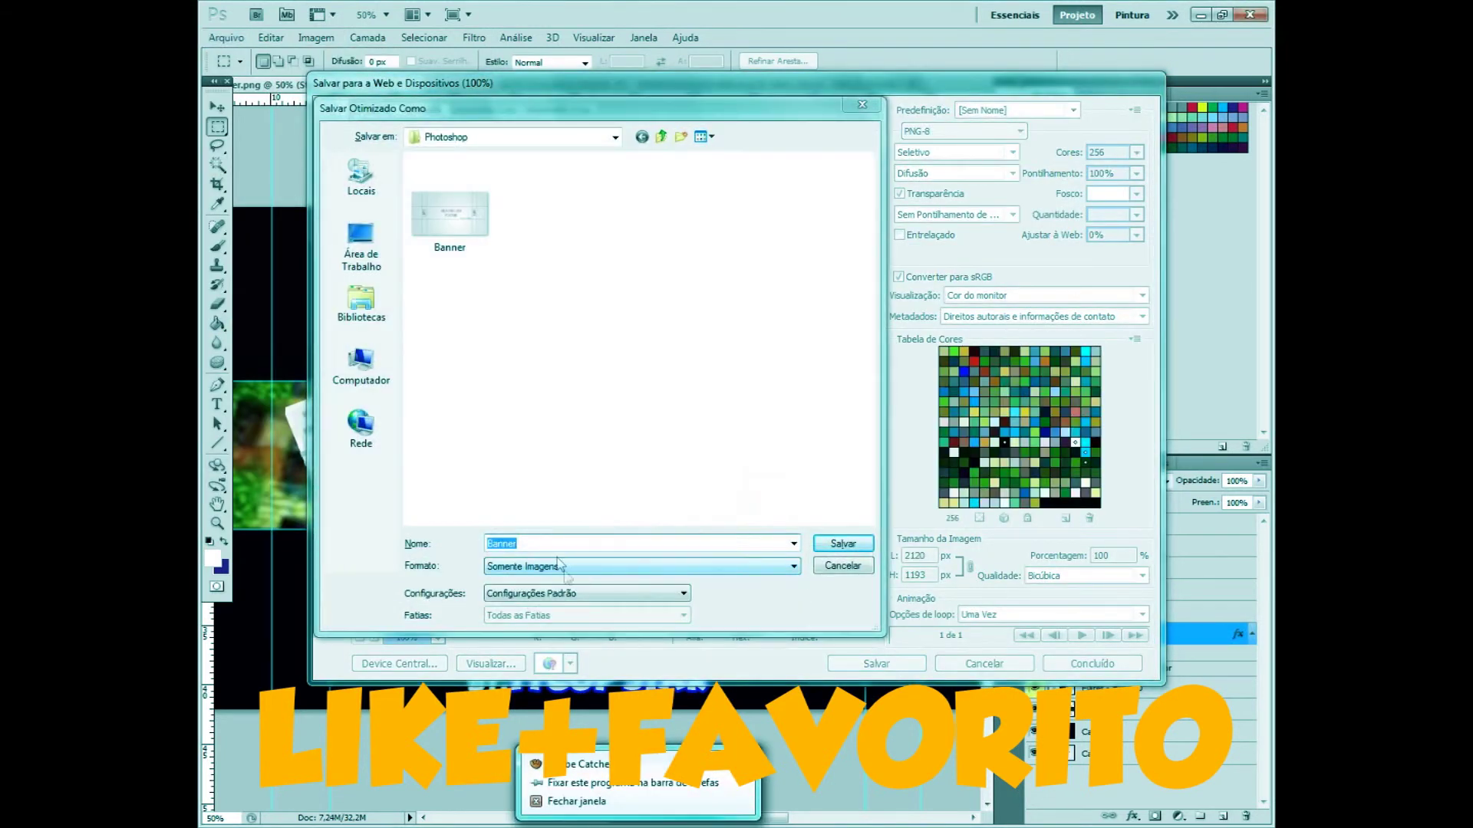
click(517, 138)
click(452, 161)
scroll(864, 247, down, 5)
scroll(865, 247, up, 5)
double_click(537, 337)
text(Banner para 500 vid)
key(Return)
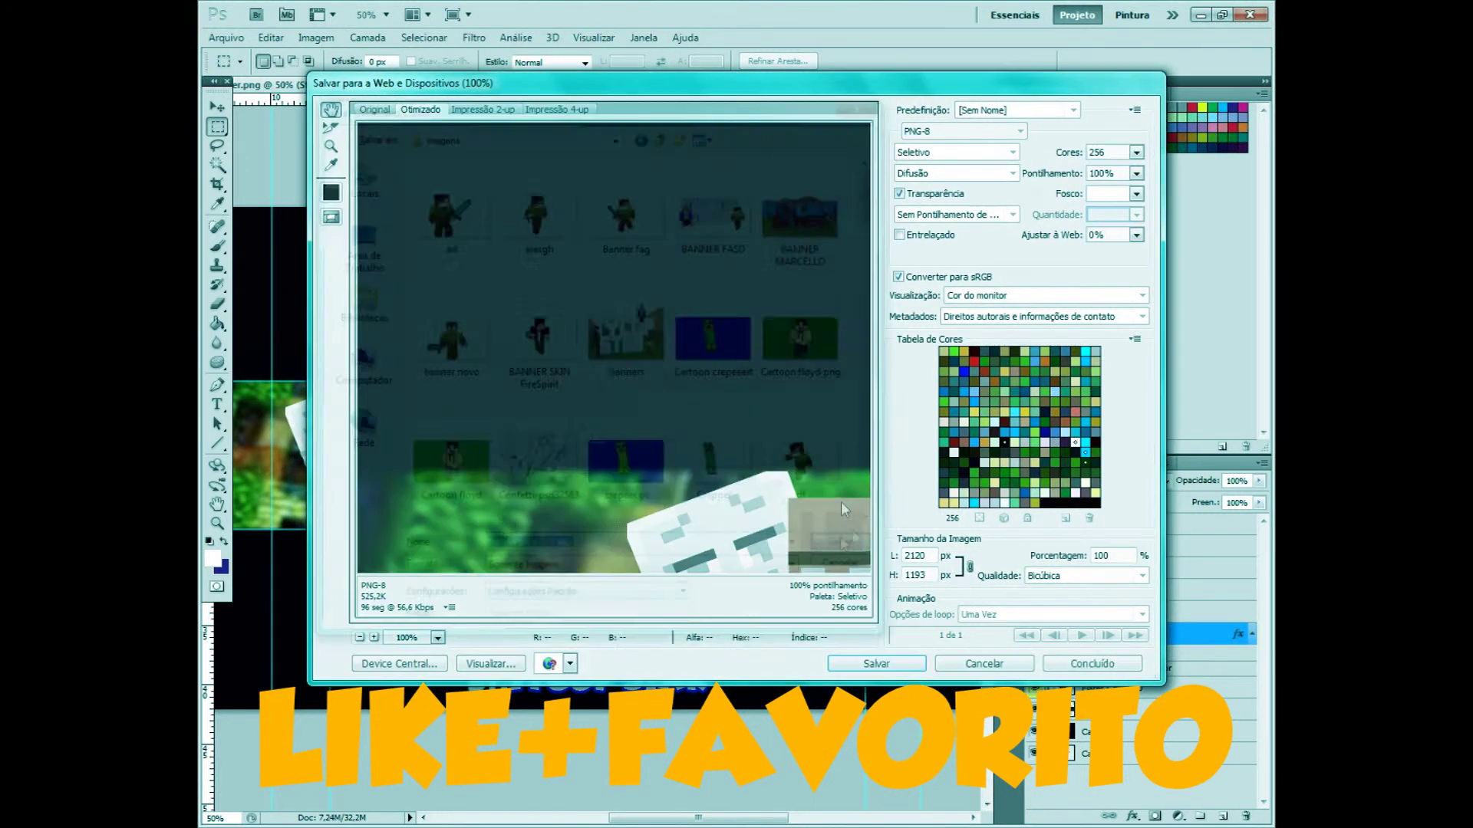